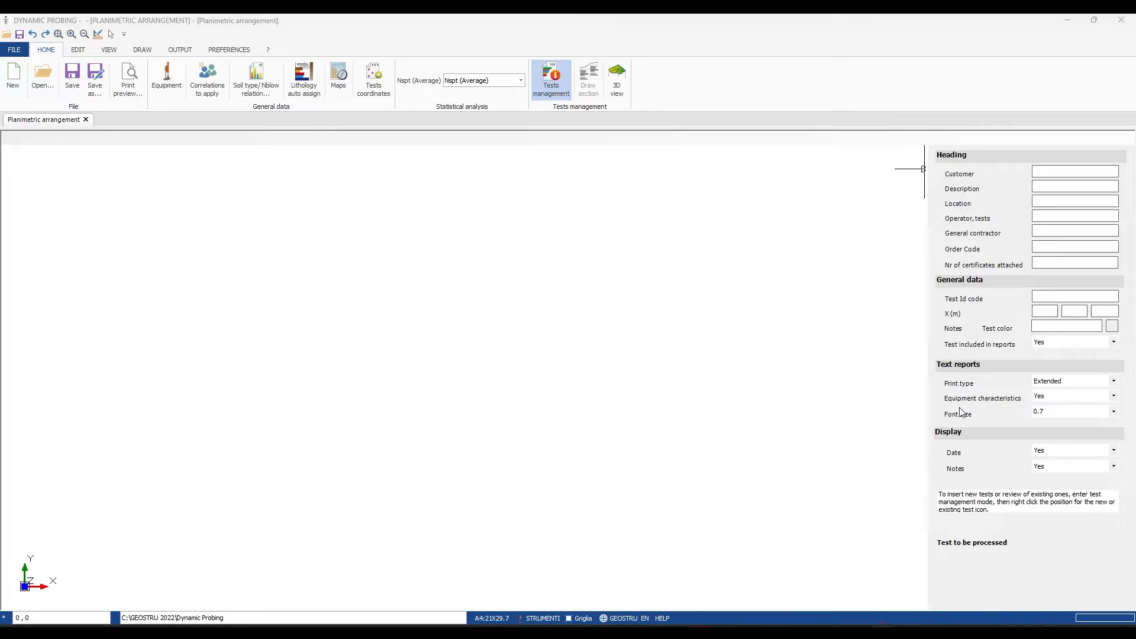
- In the project's map data, enter the WGS84 latitude 39.619883 and the copied longitude, and confirm the location
{"action": "left_click", "coordinate": [339, 93]}
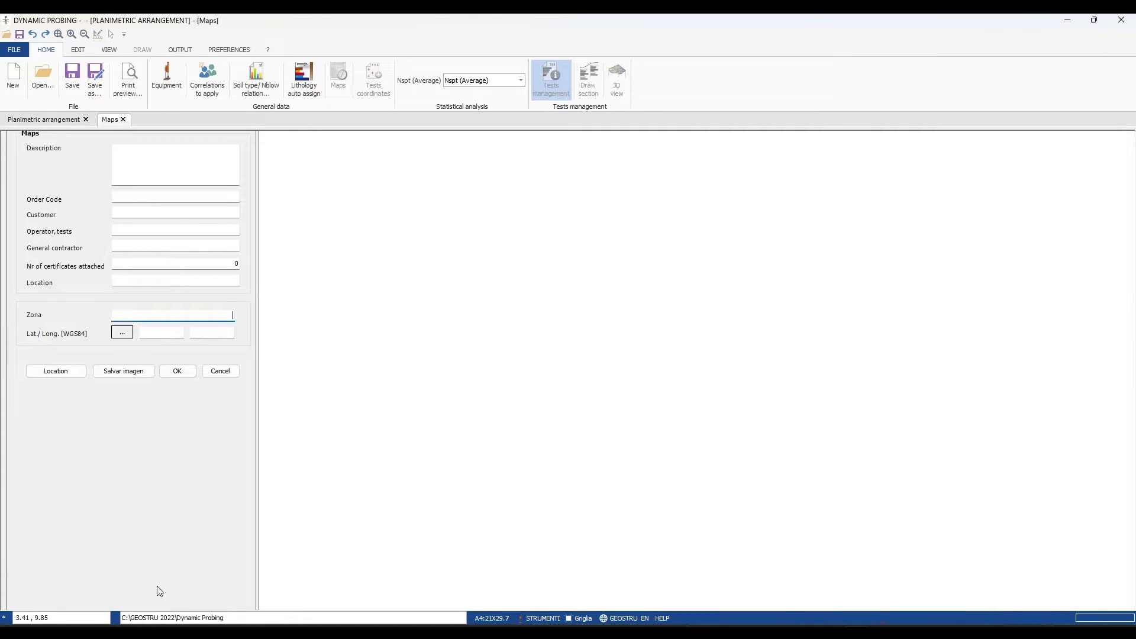
{"action": "left_click", "coordinate": [563, 633]}
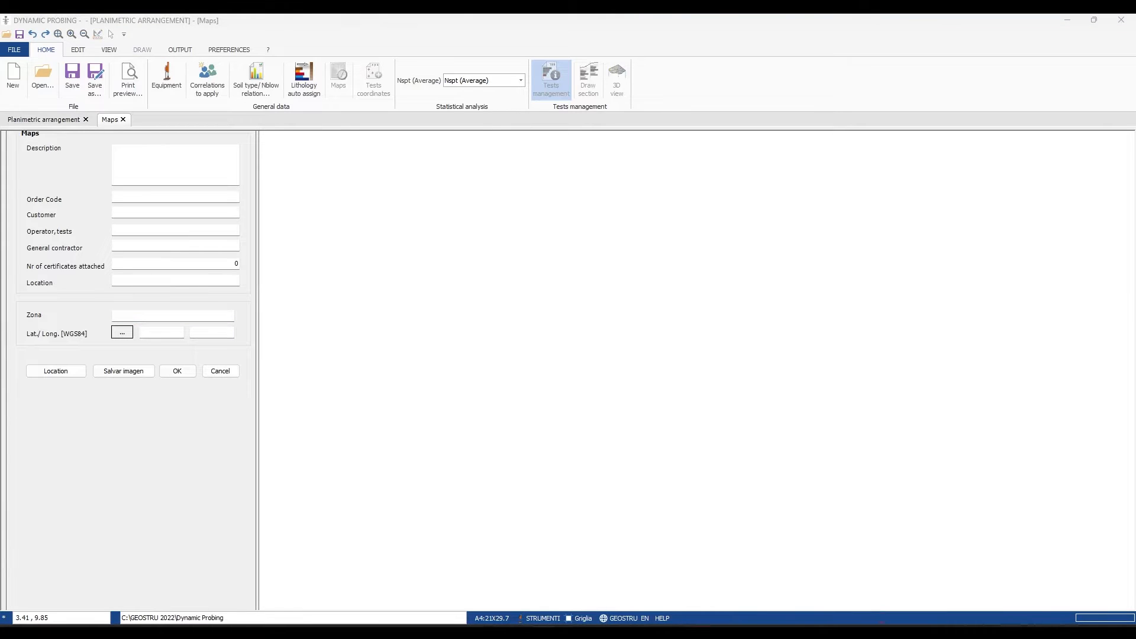
{"action": "left_click", "coordinate": [145, 331]}
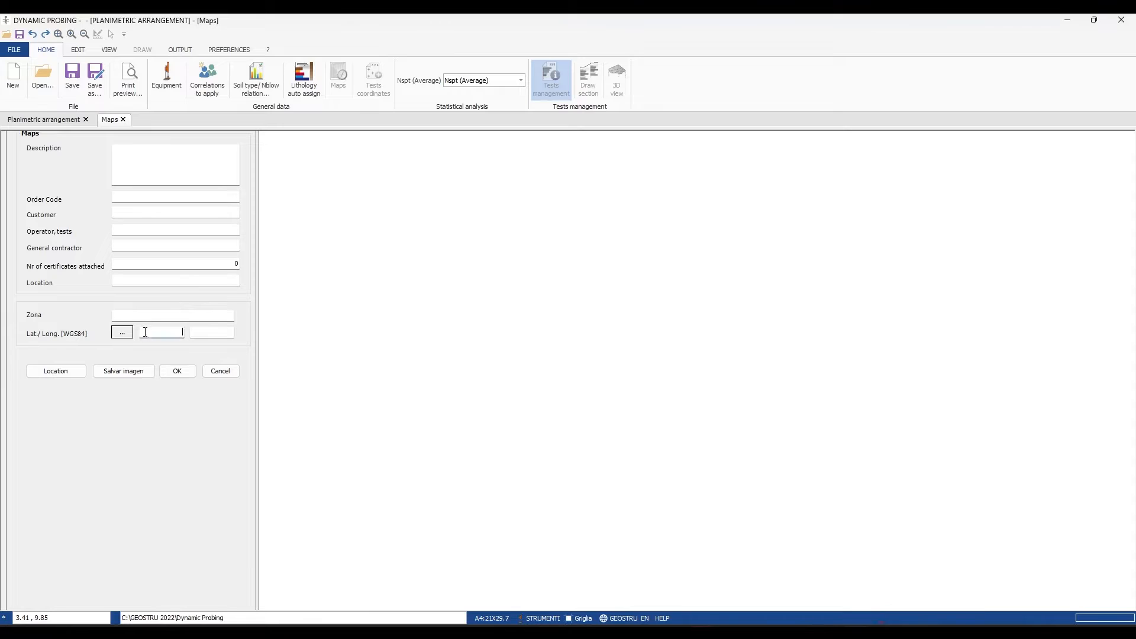
{"action": "type", "text": "39.619883"}
{"action": "key", "text": "alt+Tab"}
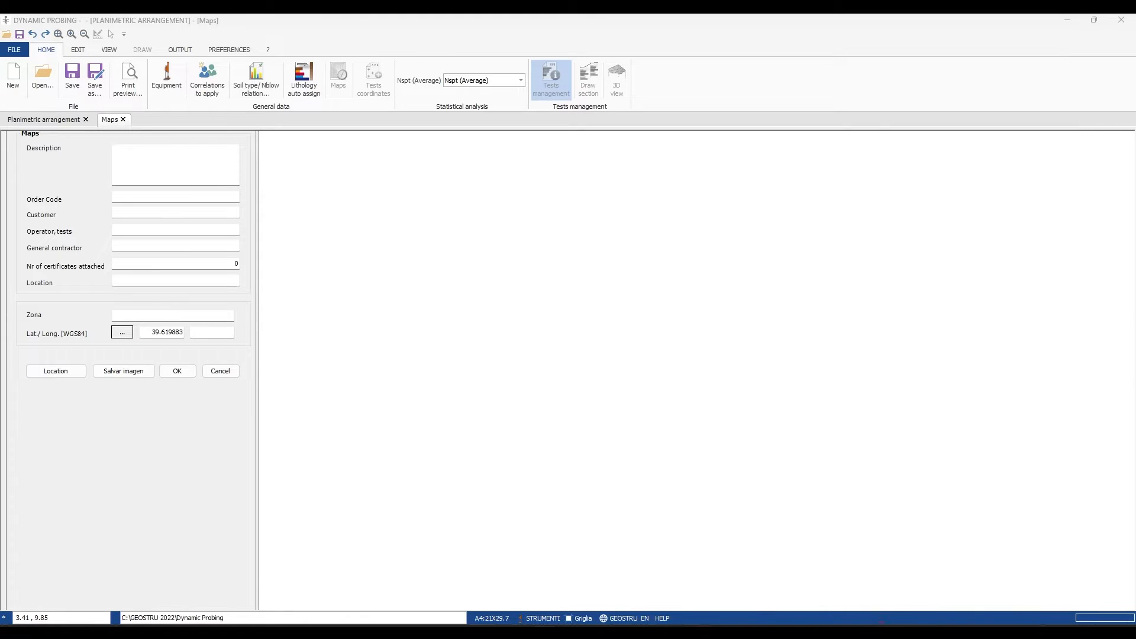
{"action": "left_click", "coordinate": [211, 332]}
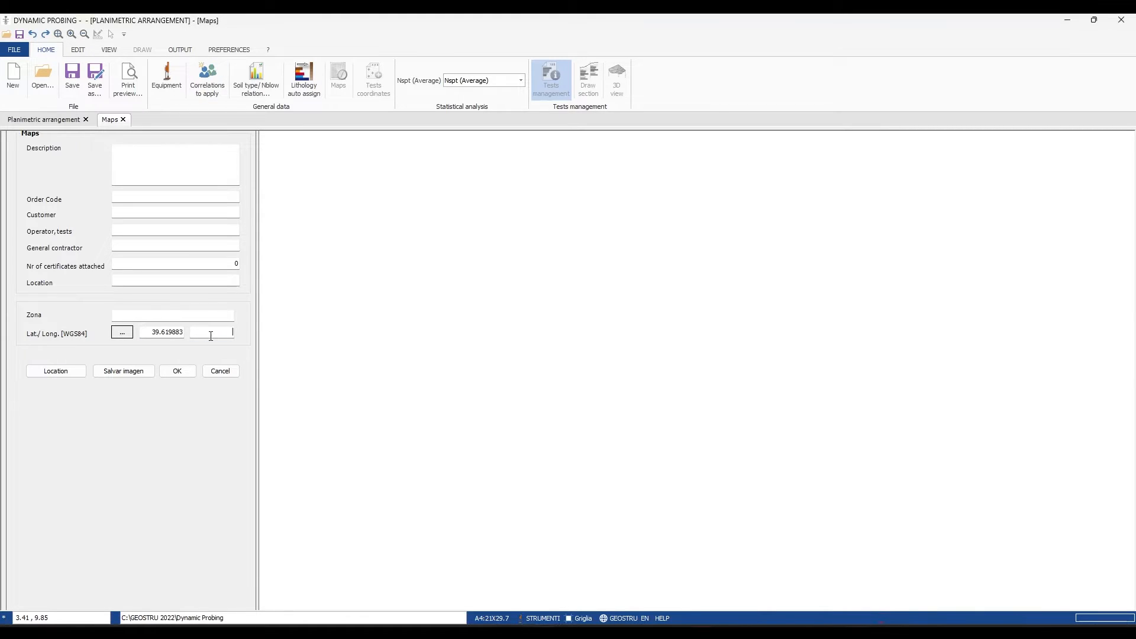
{"action": "type", "text": "15.8604811"}
{"action": "left_click", "coordinate": [191, 374]}
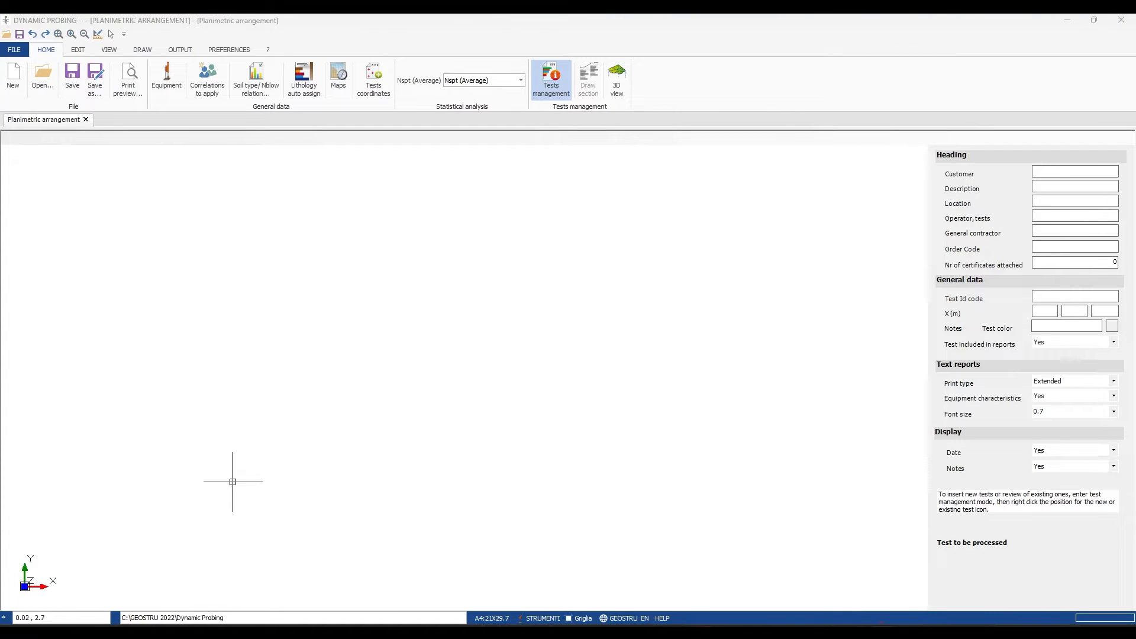
- Insert a new progression test on the plan and assign it the DPSH TG 63-200 PAGANI equipment
{"action": "right_click", "coordinate": [386, 304]}
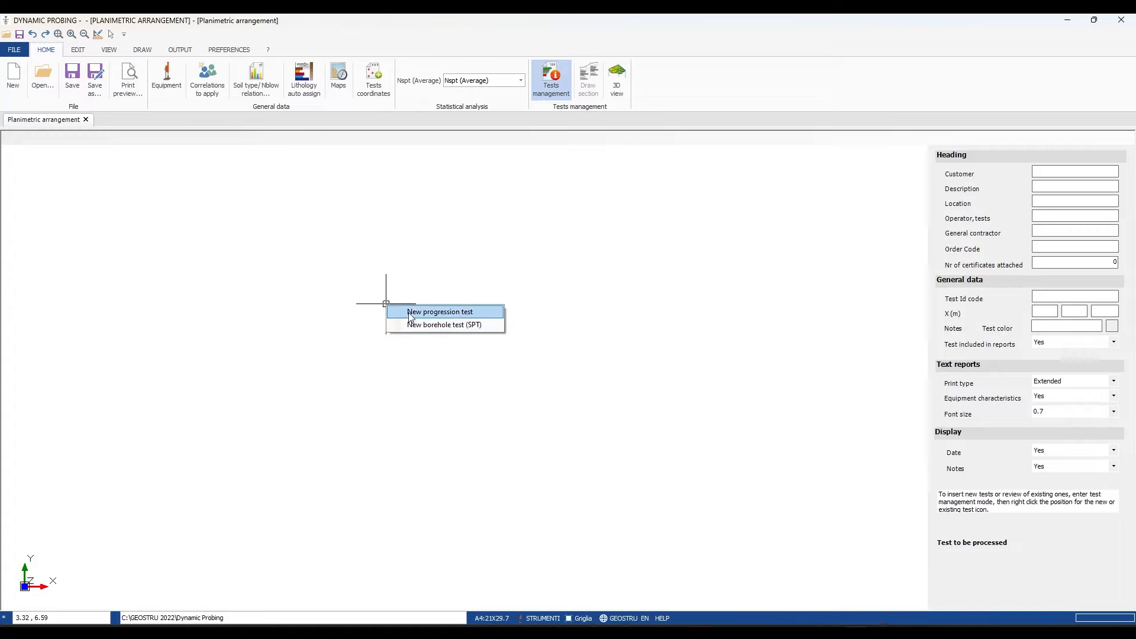
{"action": "left_click", "coordinate": [484, 310]}
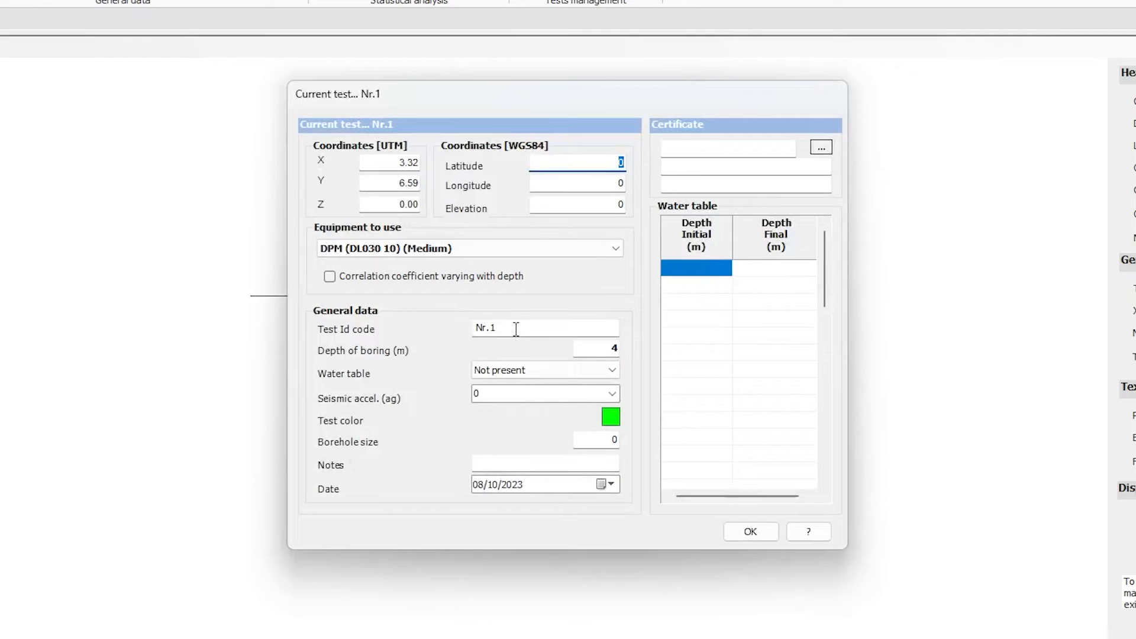
{"action": "left_click", "coordinate": [490, 255]}
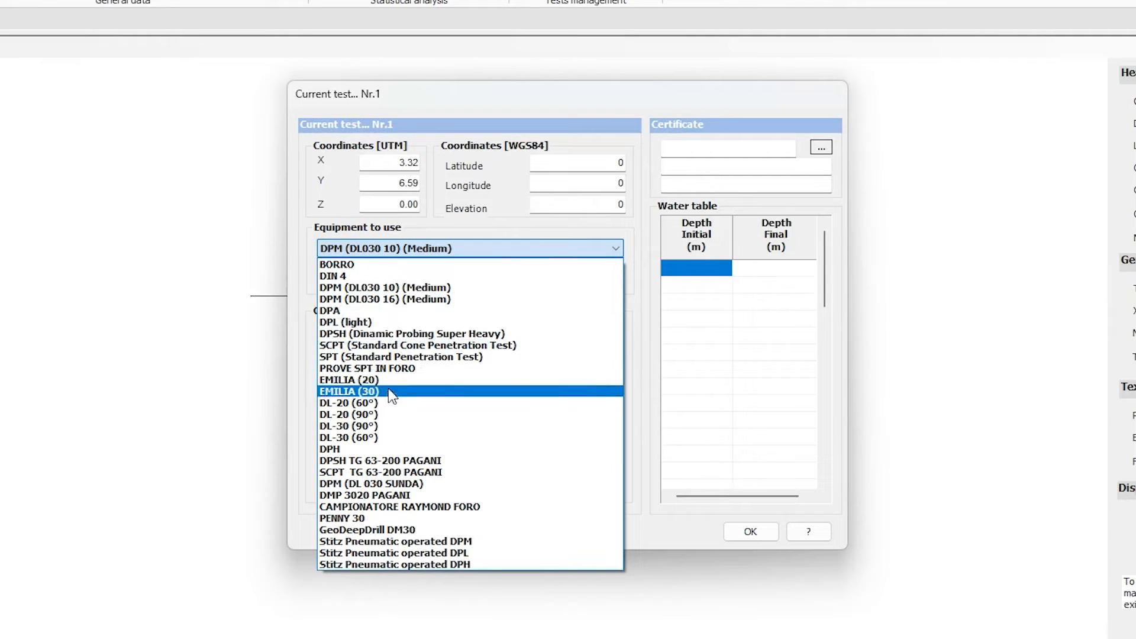
{"action": "left_click", "coordinate": [394, 462]}
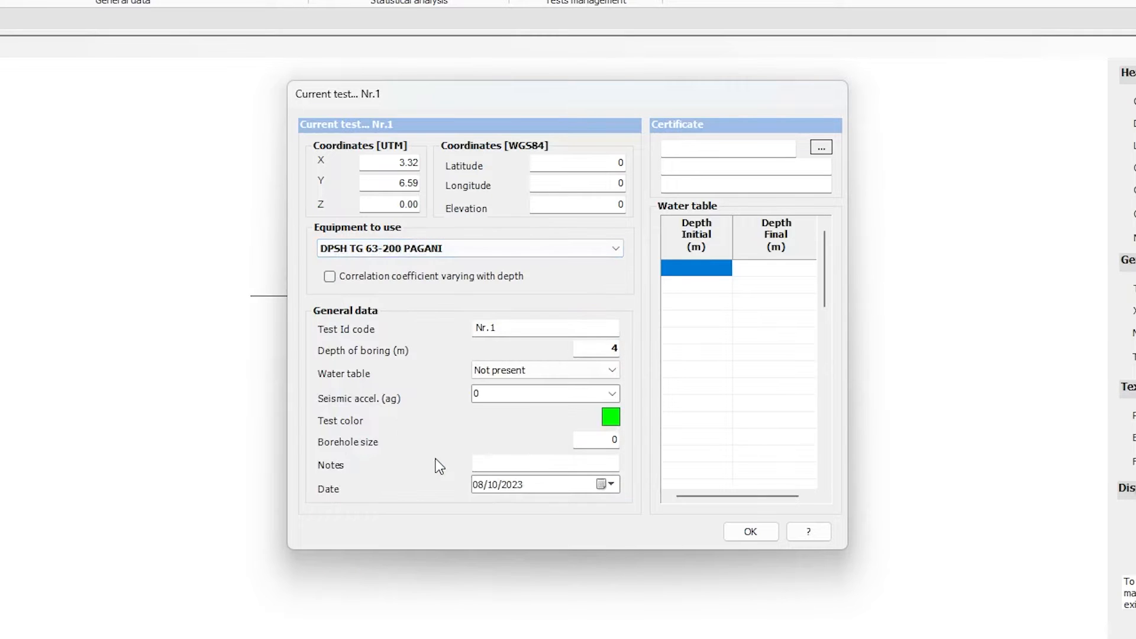
- Set the test's Id code to DPSH1 and its depth of boring to 5.80 m
{"action": "double_click", "coordinate": [557, 328]}
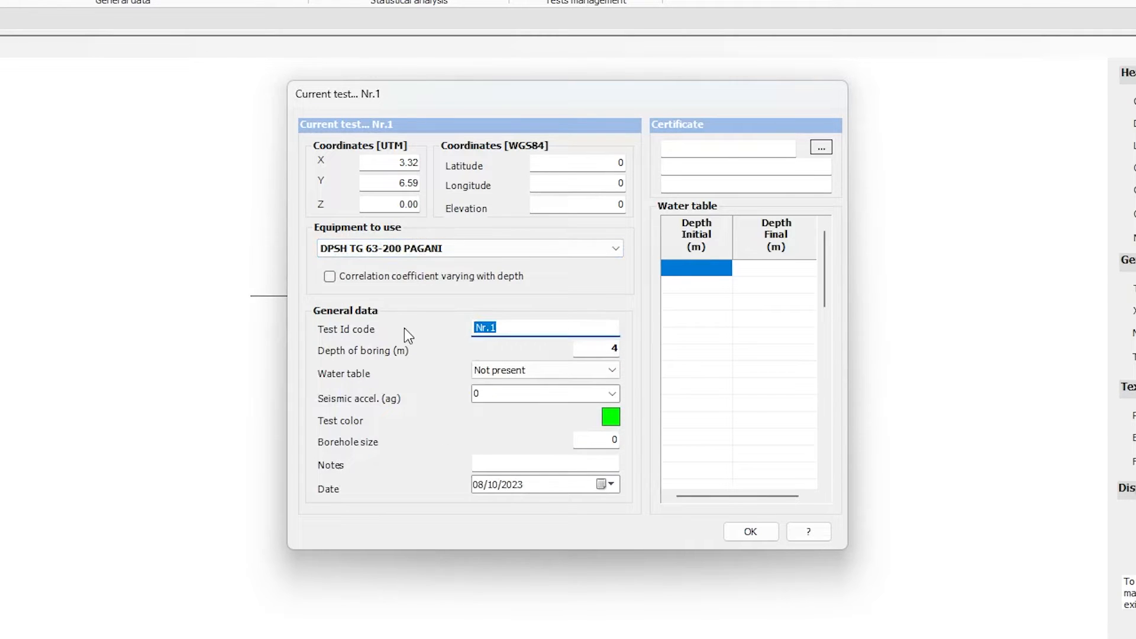
{"action": "type", "text": "DPSH1"}
{"action": "left_click", "coordinate": [607, 348]}
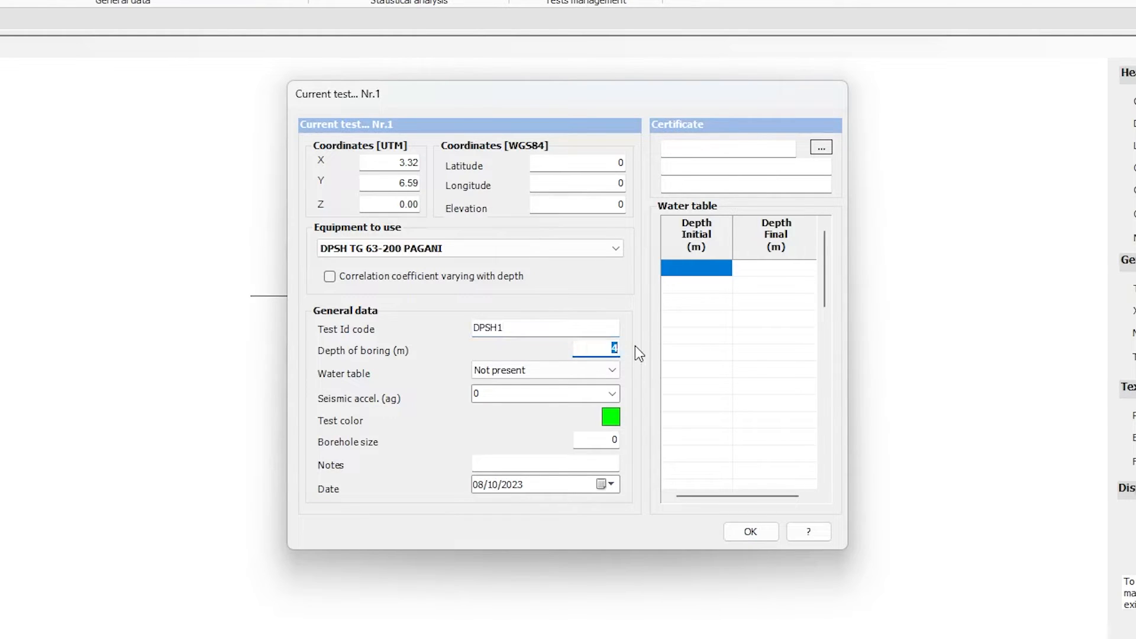
{"action": "type", "text": "5.80"}
- Declare the water table as Present and set the test's seismic acceleration to 0.25
{"action": "left_click", "coordinate": [532, 369]}
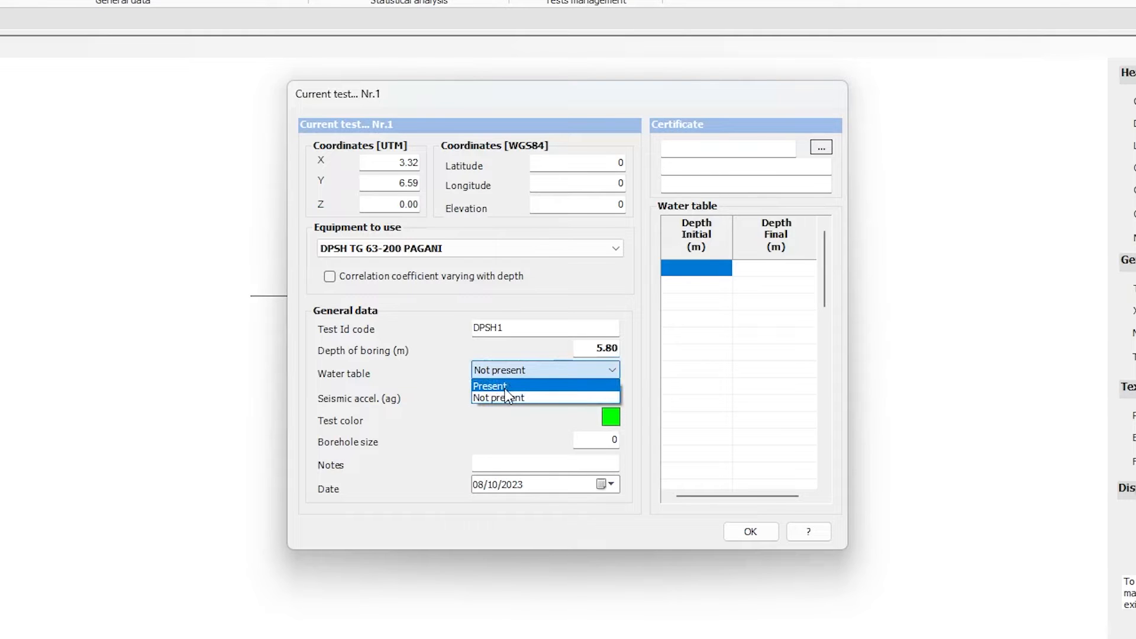
{"action": "left_click", "coordinate": [504, 389]}
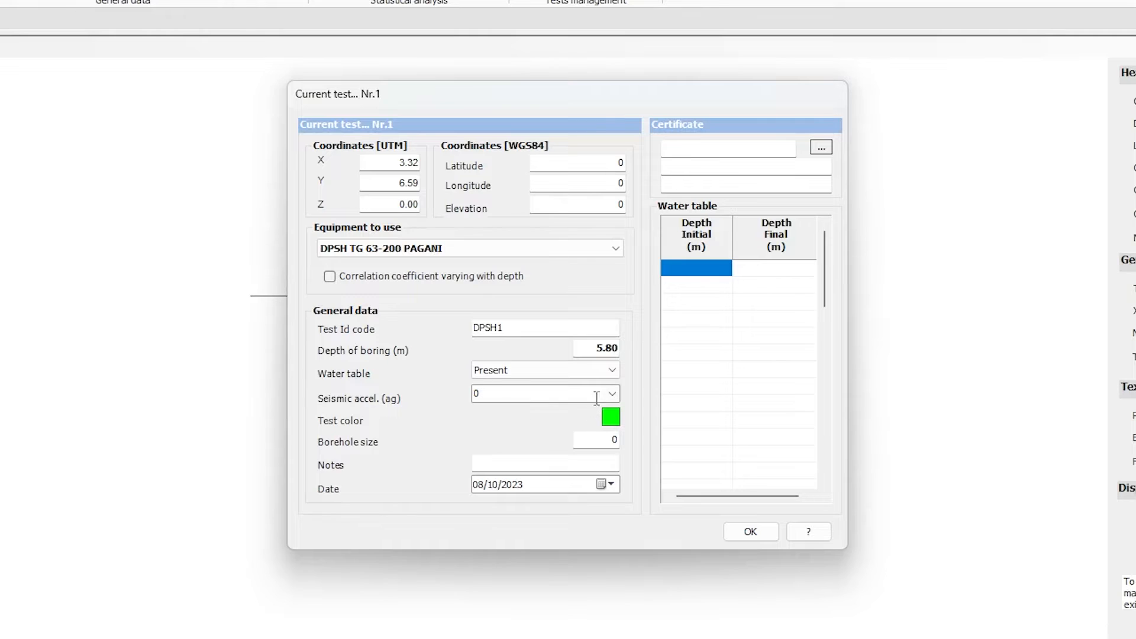
{"action": "left_click", "coordinate": [612, 393]}
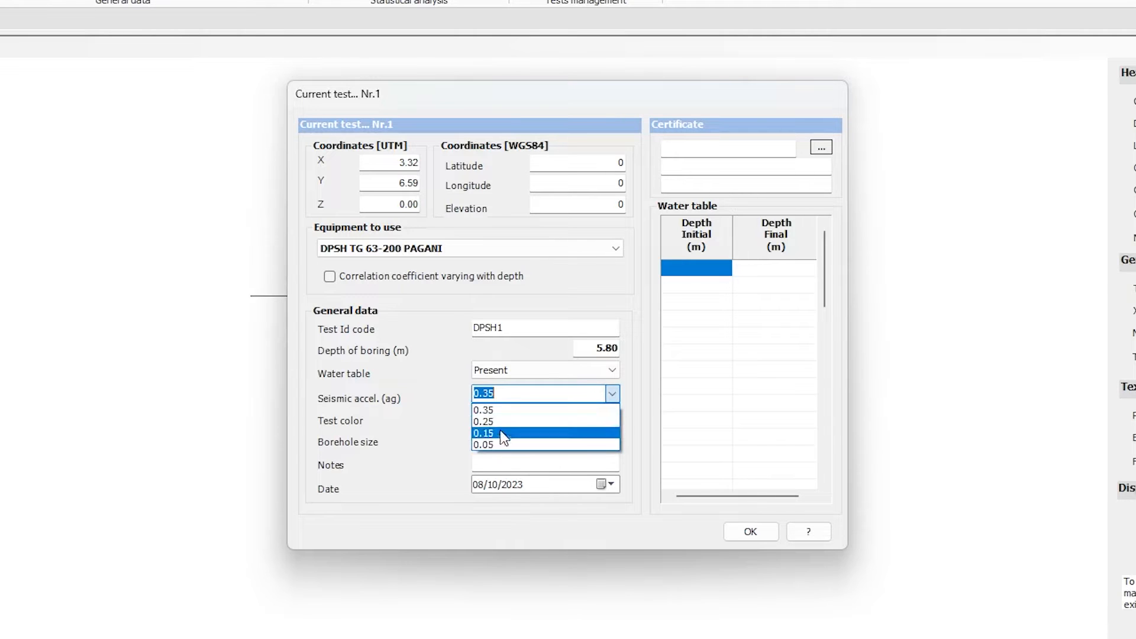
{"action": "left_click", "coordinate": [504, 421]}
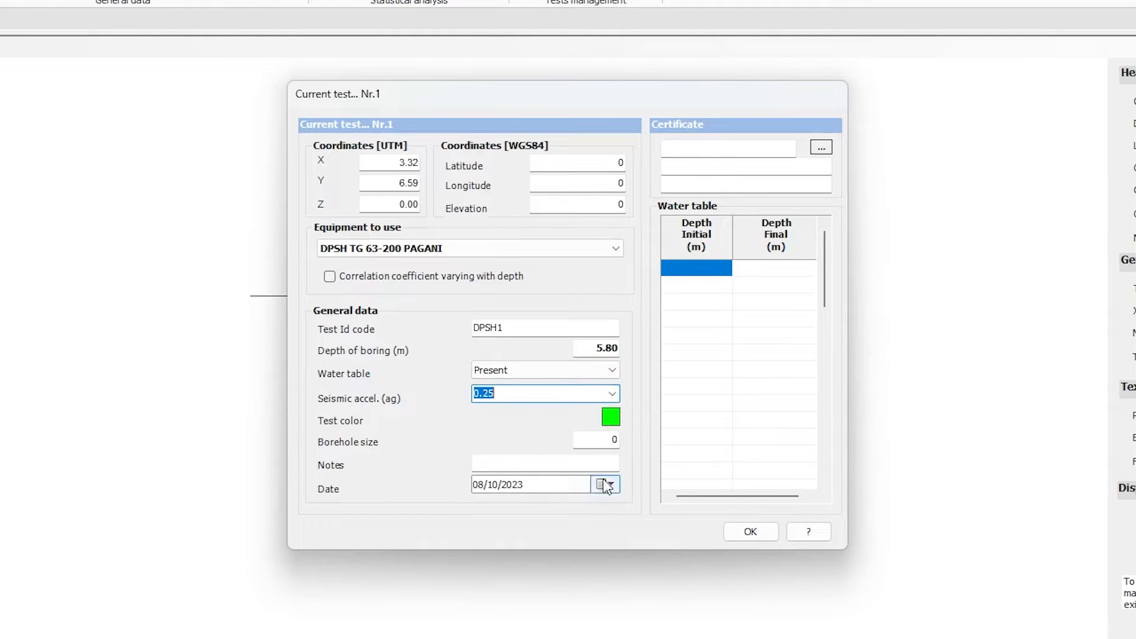
- Enter a water table from 4.80 m initial depth to 5.80 m final depth and confirm the test's data
{"action": "left_click", "coordinate": [720, 274]}
{"action": "type", "text": "4"}
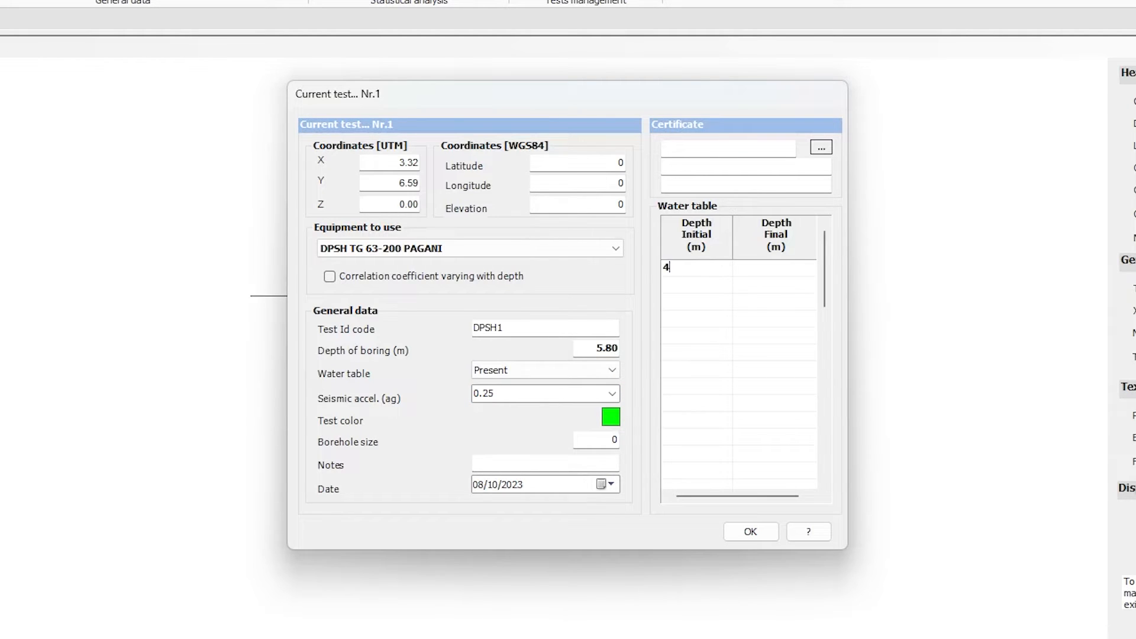
{"action": "type", "text": ".80"}
{"action": "left_click", "coordinate": [756, 271]}
{"action": "type", "text": "5.80"}
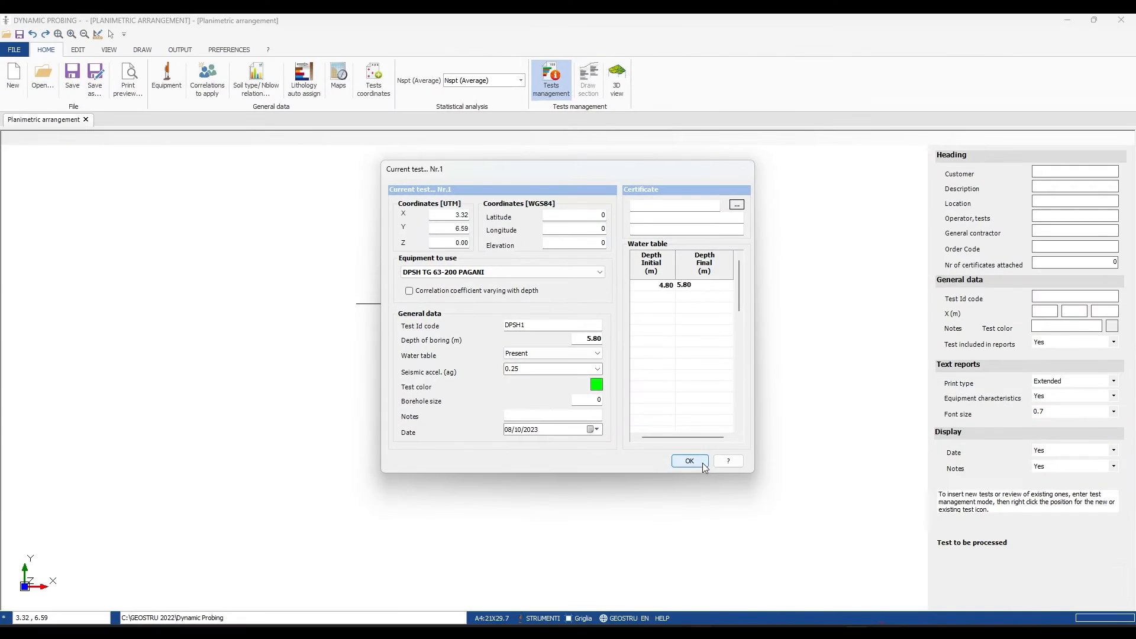
{"action": "left_click", "coordinate": [769, 535]}
{"action": "left_click", "coordinate": [689, 461]}
- Open data entry for test DPSH1 and fill its number of blows with the column of values copied from the Excel sheet
{"action": "scroll", "coordinate": [539, 383], "scroll_direction": "down", "scroll_amount": 3}
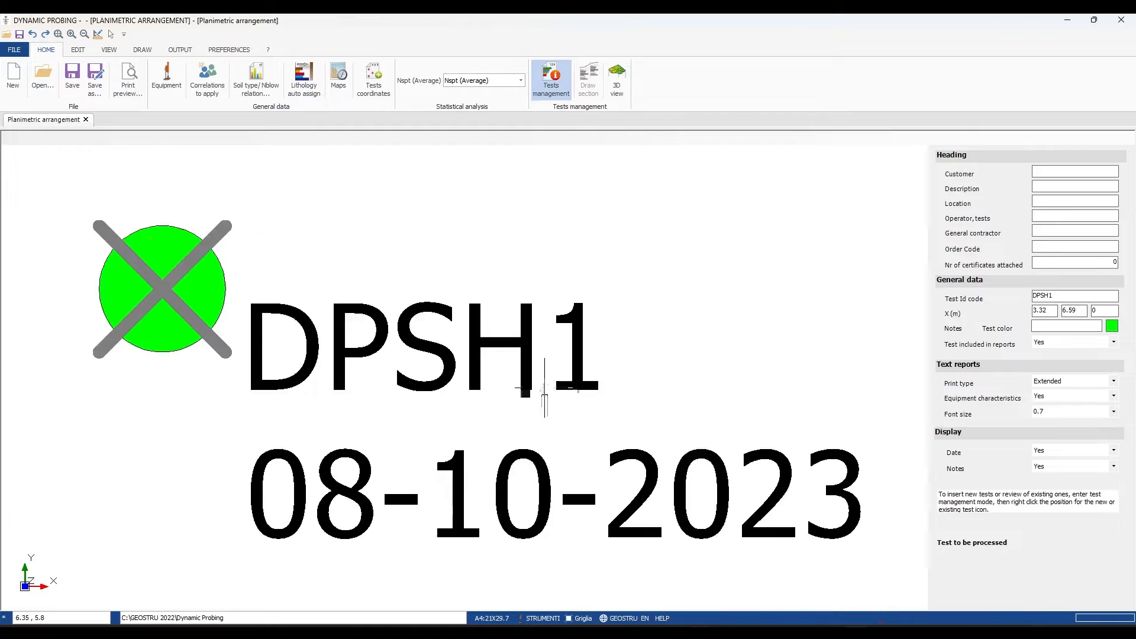
{"action": "right_click", "coordinate": [362, 340]}
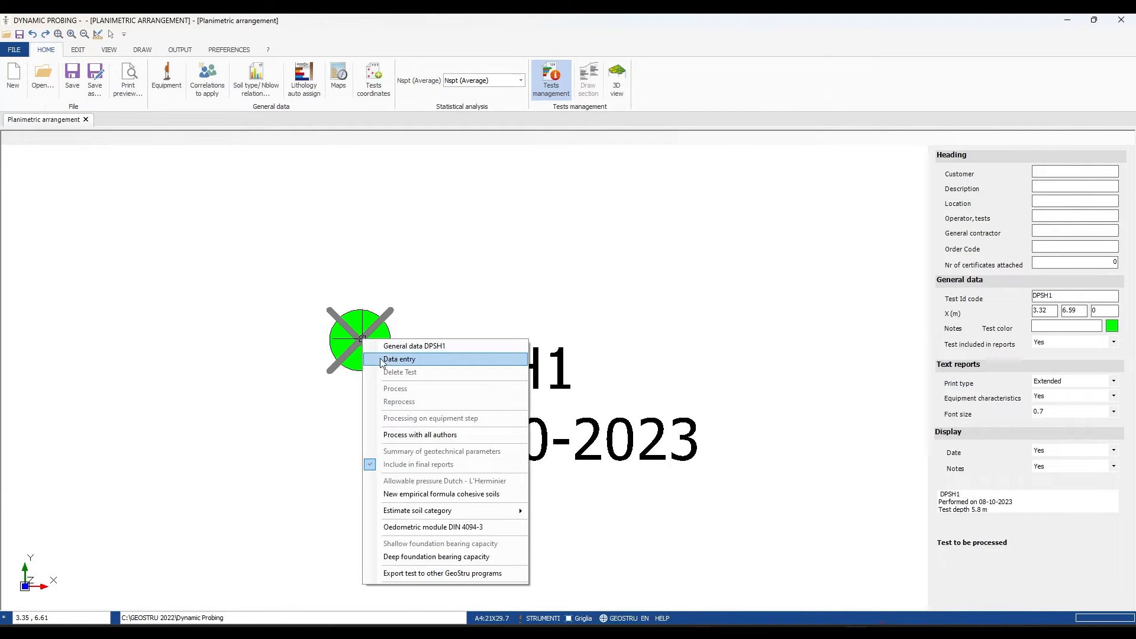
{"action": "left_click", "coordinate": [383, 361]}
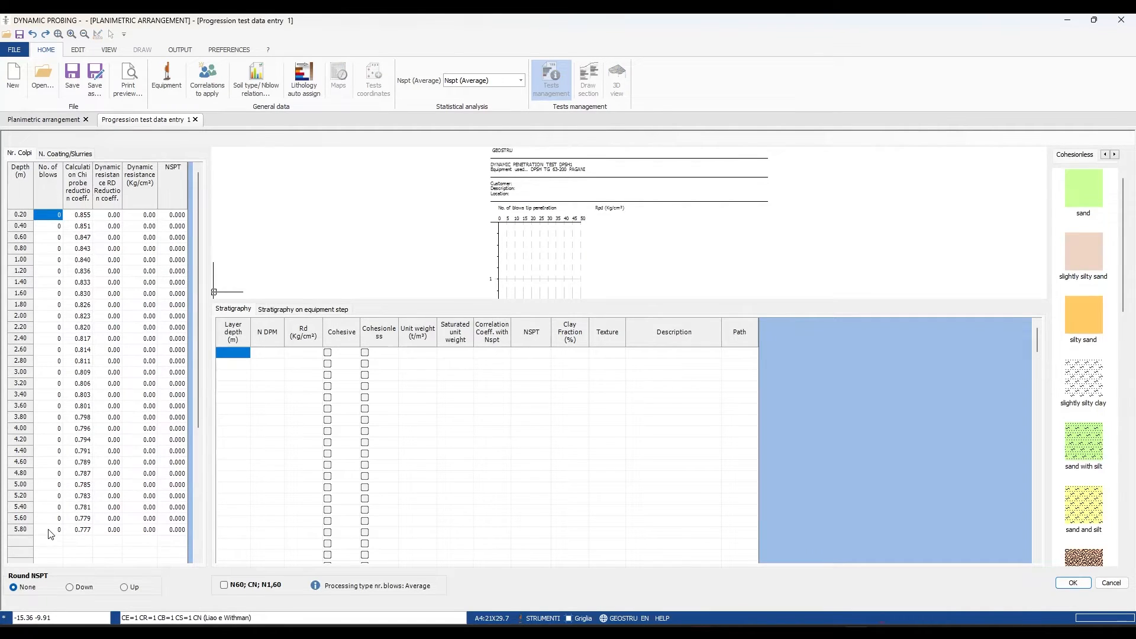
{"action": "key", "text": "alt+Tab"}
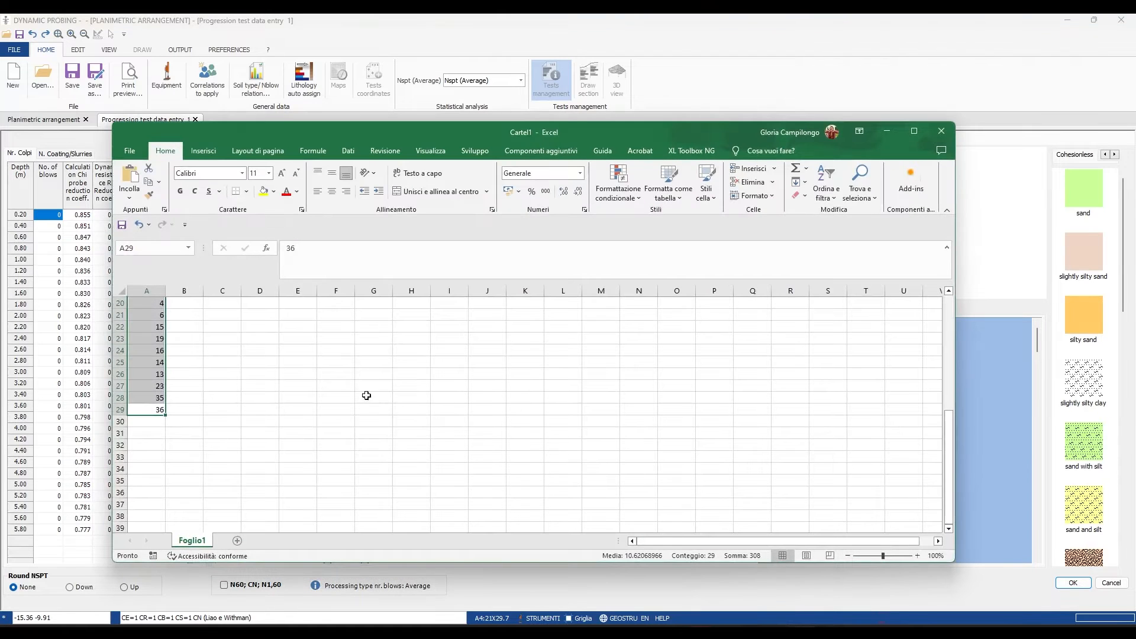
{"action": "key", "text": "ctrl+c"}
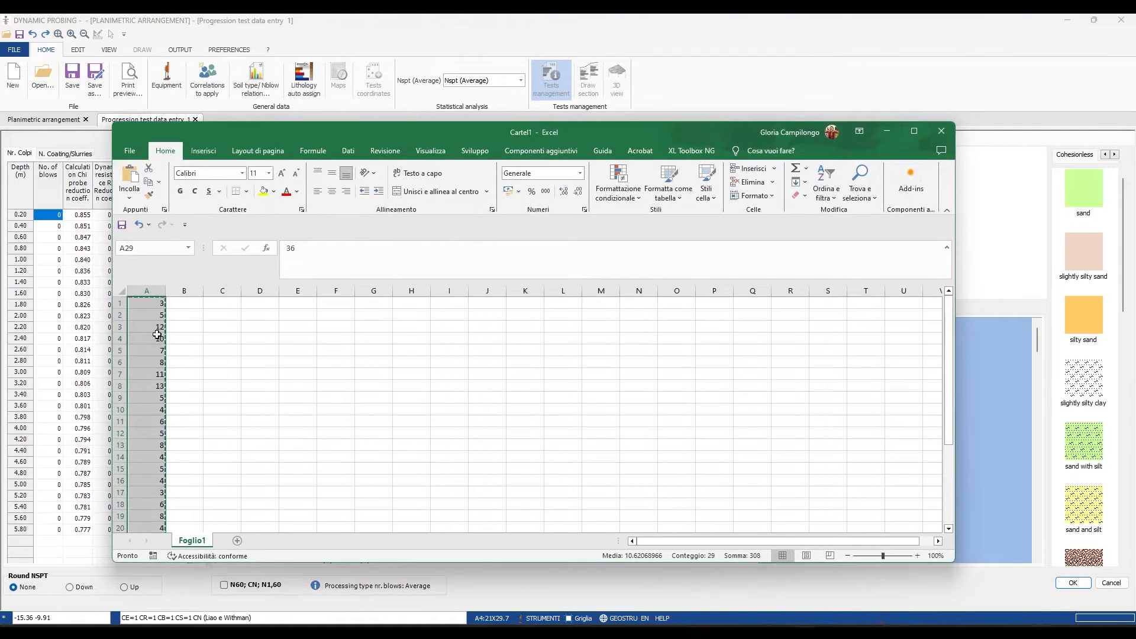
{"action": "left_click", "coordinate": [45, 216]}
{"action": "key", "text": "ctrl+v"}
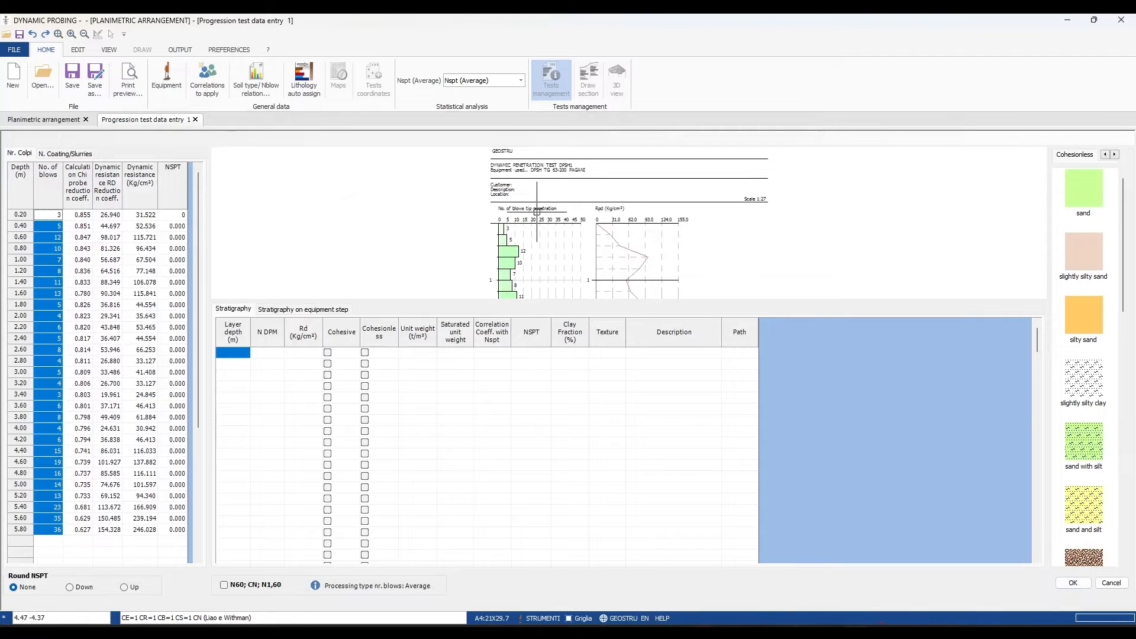
- Review the blow count diagram and set the first stratigraphy layer's depth to 1.60 m
{"action": "scroll", "coordinate": [536, 211], "scroll_direction": "down", "scroll_amount": 5}
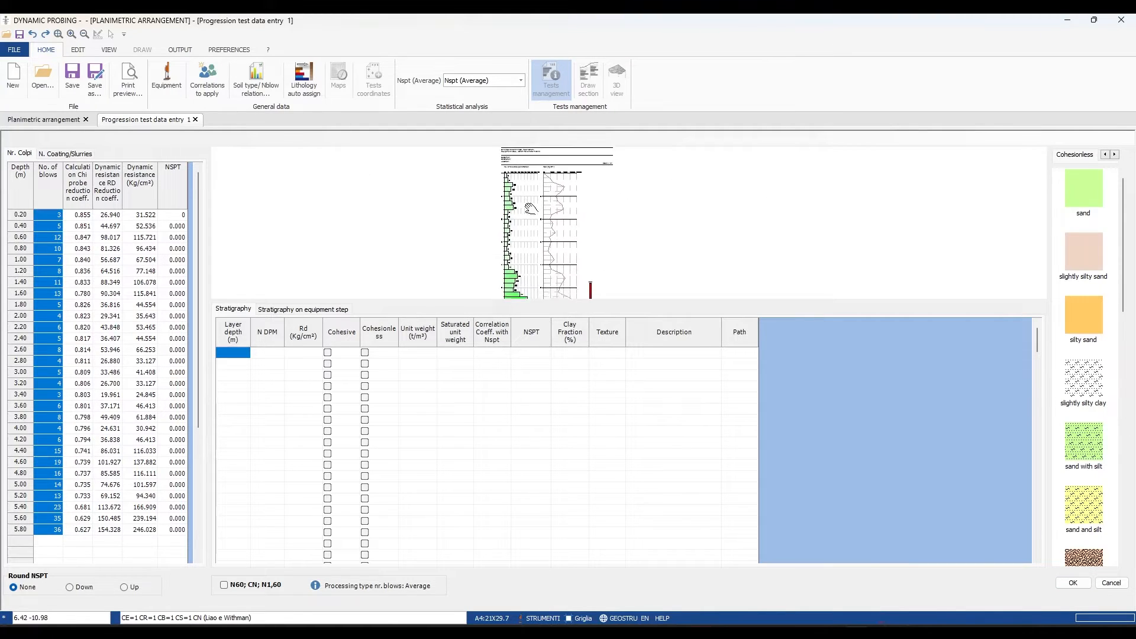
{"action": "scroll", "coordinate": [526, 185], "scroll_direction": "up", "scroll_amount": 5}
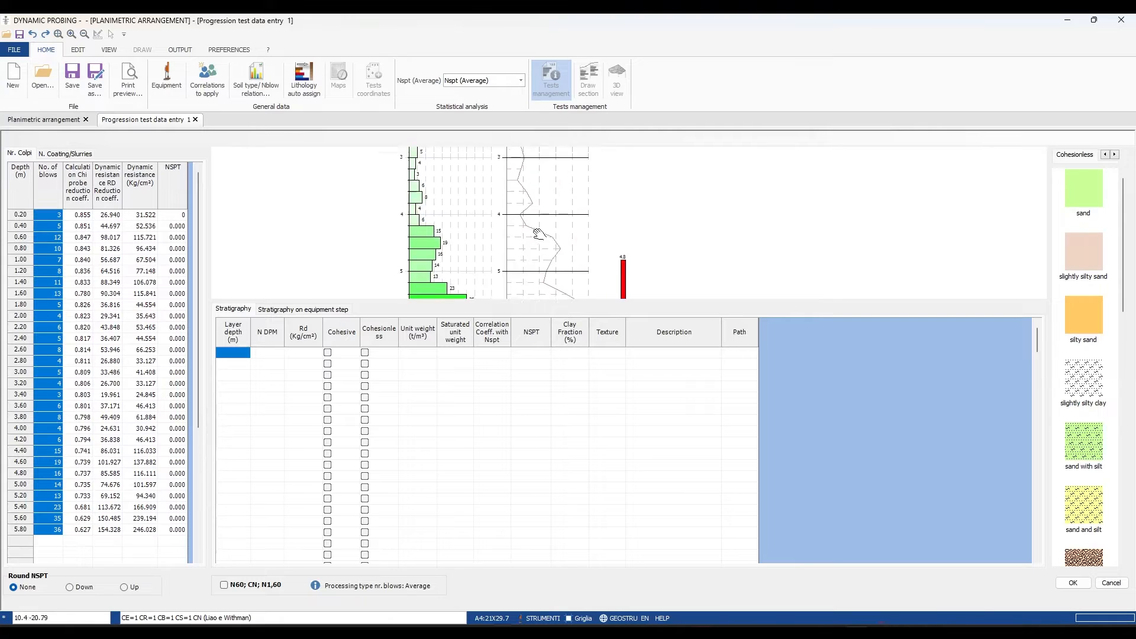
{"action": "scroll", "coordinate": [508, 193], "scroll_direction": "down", "scroll_amount": 3}
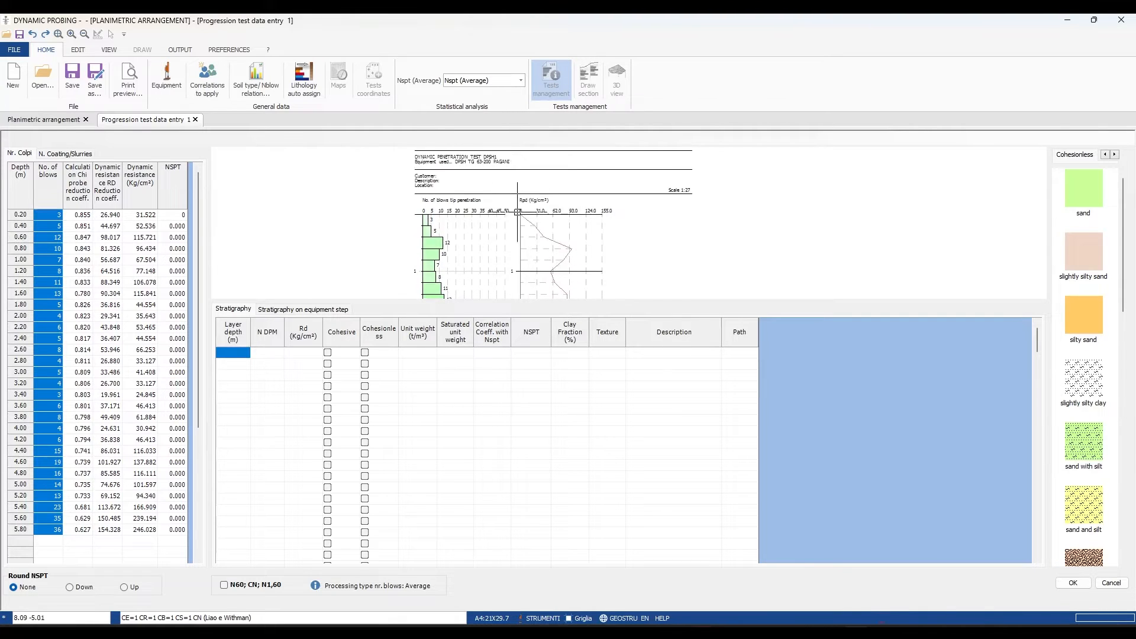
{"action": "scroll", "coordinate": [520, 200], "scroll_direction": "up", "scroll_amount": 3}
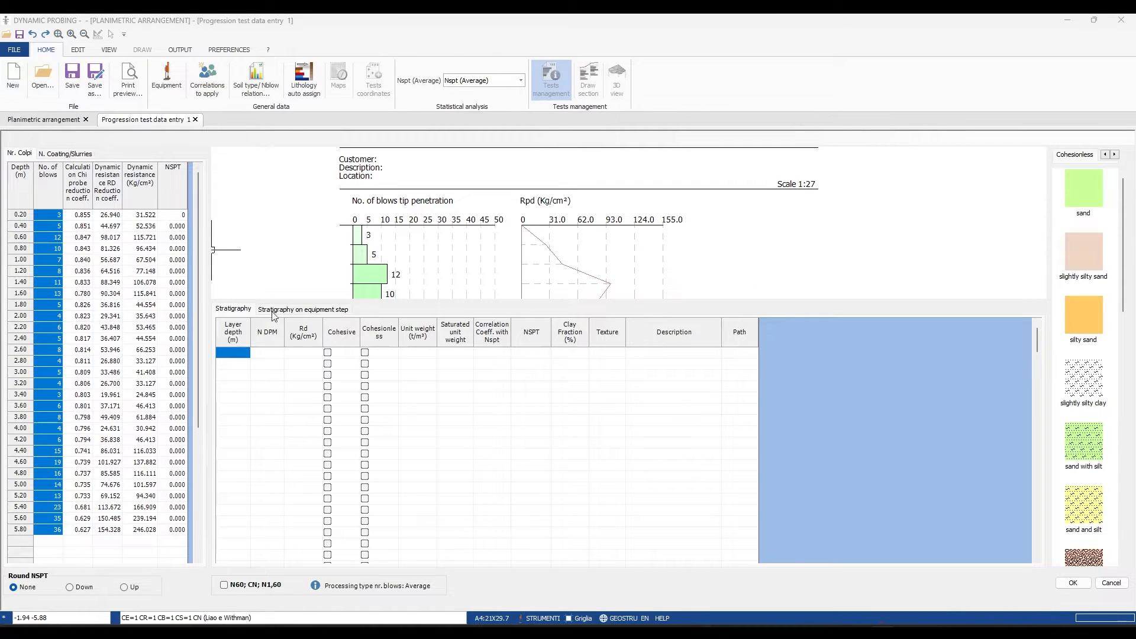
{"action": "scroll", "coordinate": [354, 242], "scroll_direction": "down", "scroll_amount": 3}
{"action": "scroll", "coordinate": [353, 241], "scroll_direction": "down", "scroll_amount": 2}
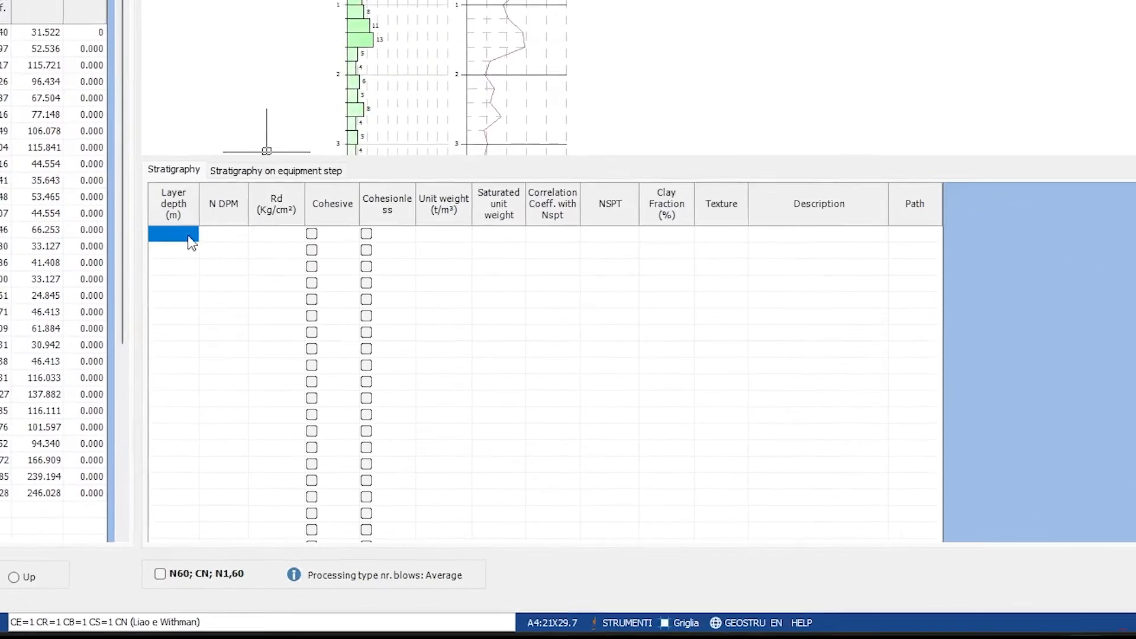
{"action": "left_click", "coordinate": [244, 354]}
{"action": "type", "text": "1.60"}
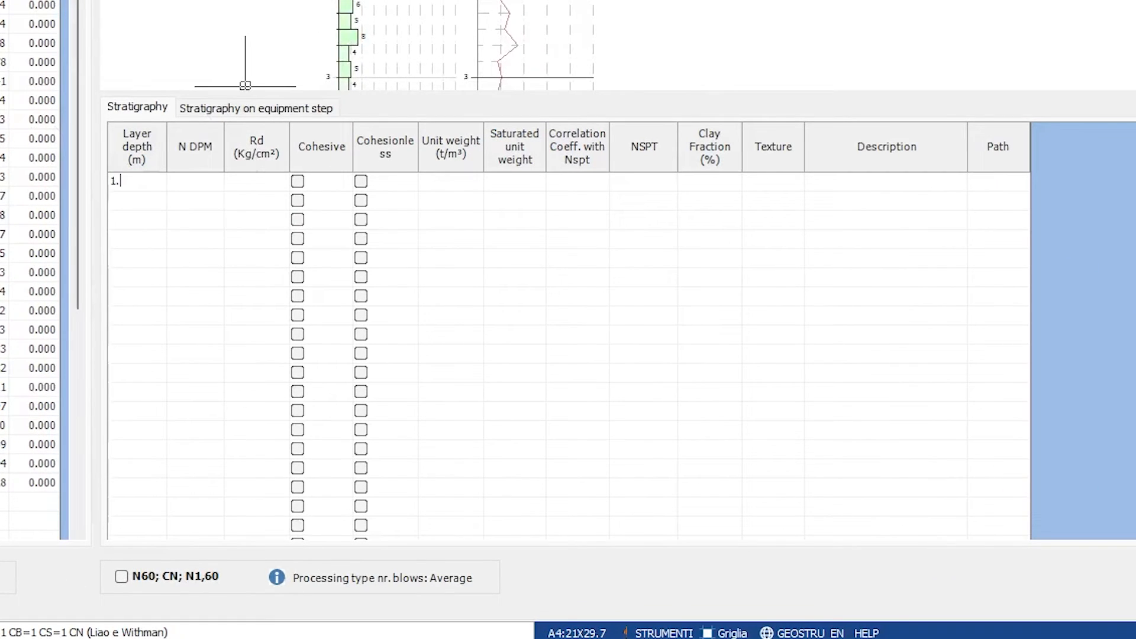
{"action": "left_click", "coordinate": [143, 212]}
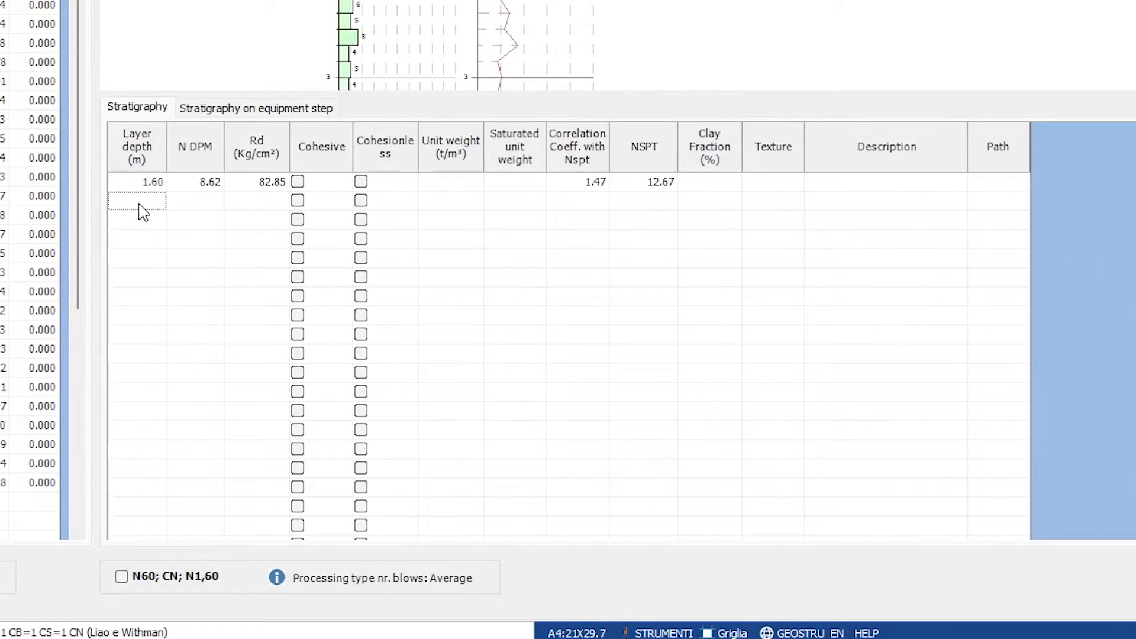
- Add a second and a third stratigraphy layer with depths of 4.20 m and 5.80 m
{"action": "left_click", "coordinate": [140, 203]}
{"action": "type", "text": "4.20"}
{"action": "left_click", "coordinate": [137, 221]}
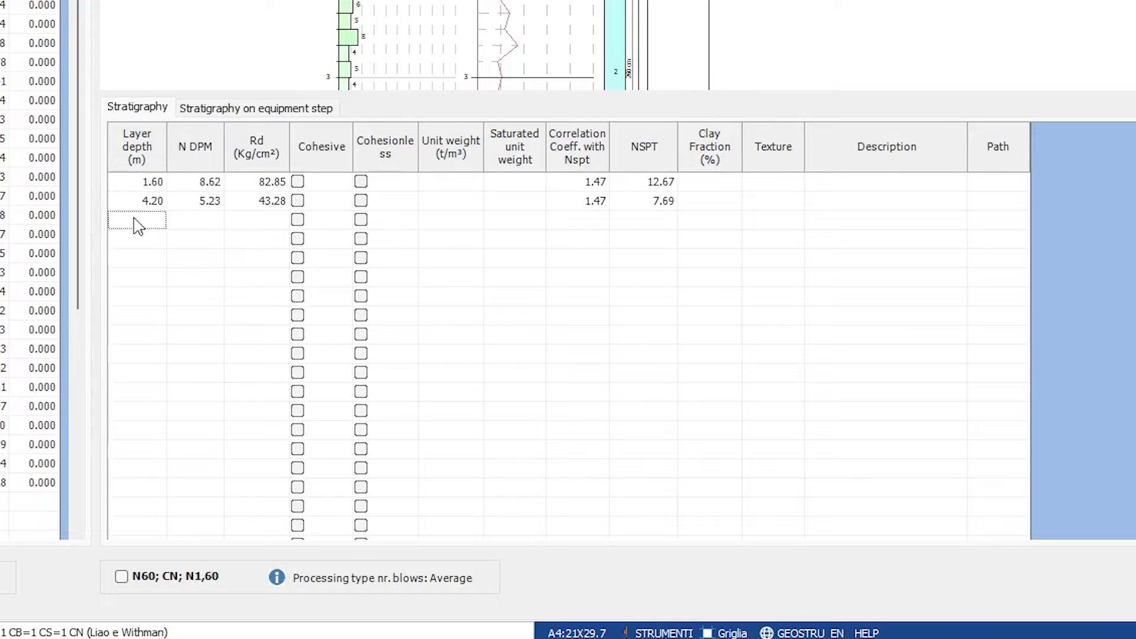
{"action": "left_click", "coordinate": [135, 218]}
{"action": "type", "text": "5.80"}
{"action": "left_click", "coordinate": [242, 258]}
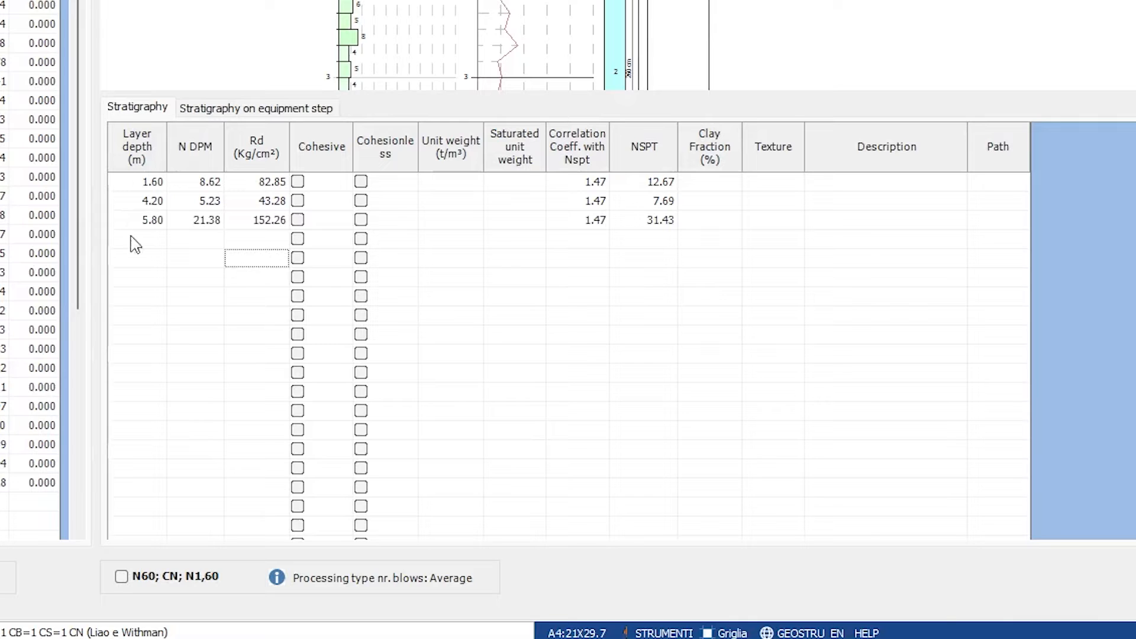
- Mark the first stratigraphy layer, down to 1.60 m, as cohesive
{"action": "scroll", "coordinate": [592, 45], "scroll_direction": "down", "scroll_amount": 3}
{"action": "left_click_drag", "start_coordinate": [618, 87], "coordinate": [595, 0]}
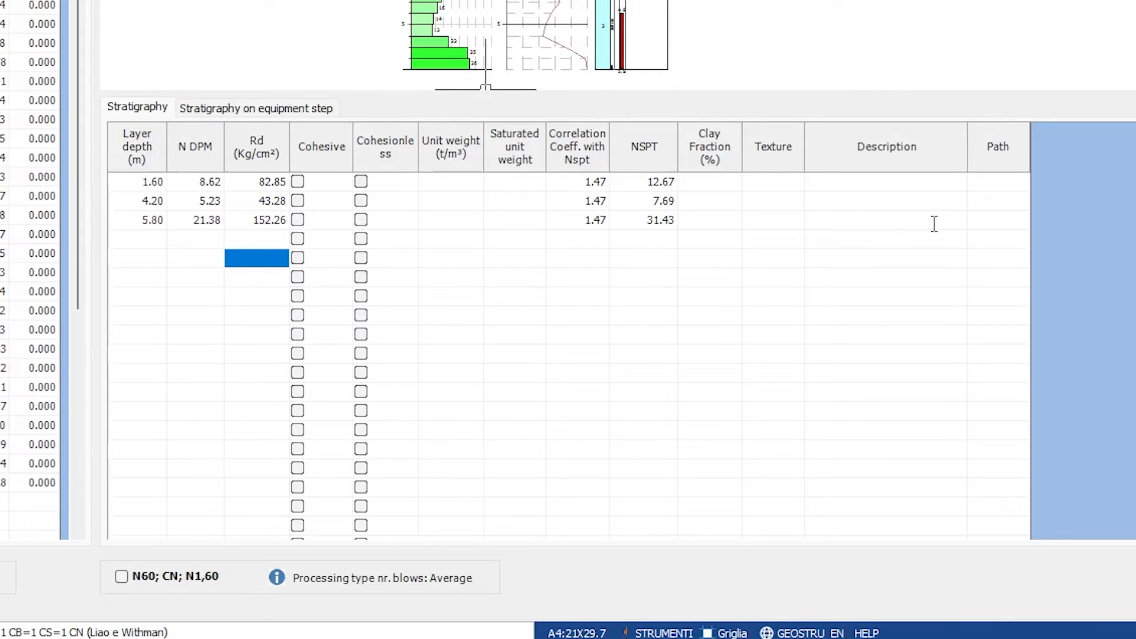
{"action": "left_click", "coordinate": [298, 182]}
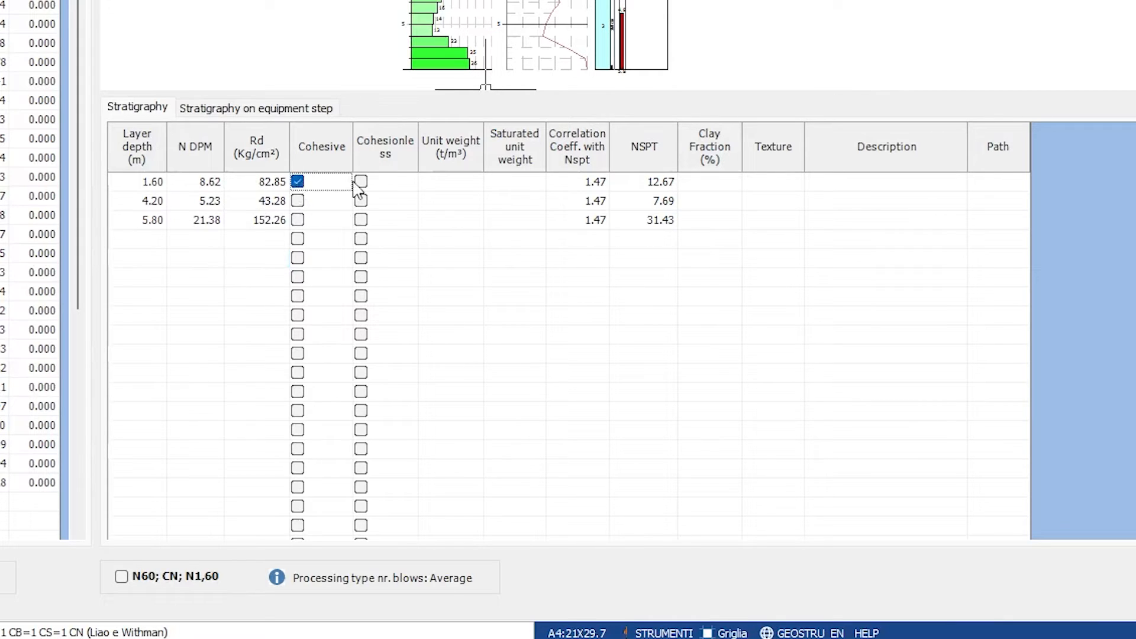
- Classify the first layer as cohesionless only, and the second and third layers as both cohesive and cohesionless
{"action": "left_click", "coordinate": [361, 182]}
{"action": "left_click", "coordinate": [298, 181]}
{"action": "left_click", "coordinate": [297, 200]}
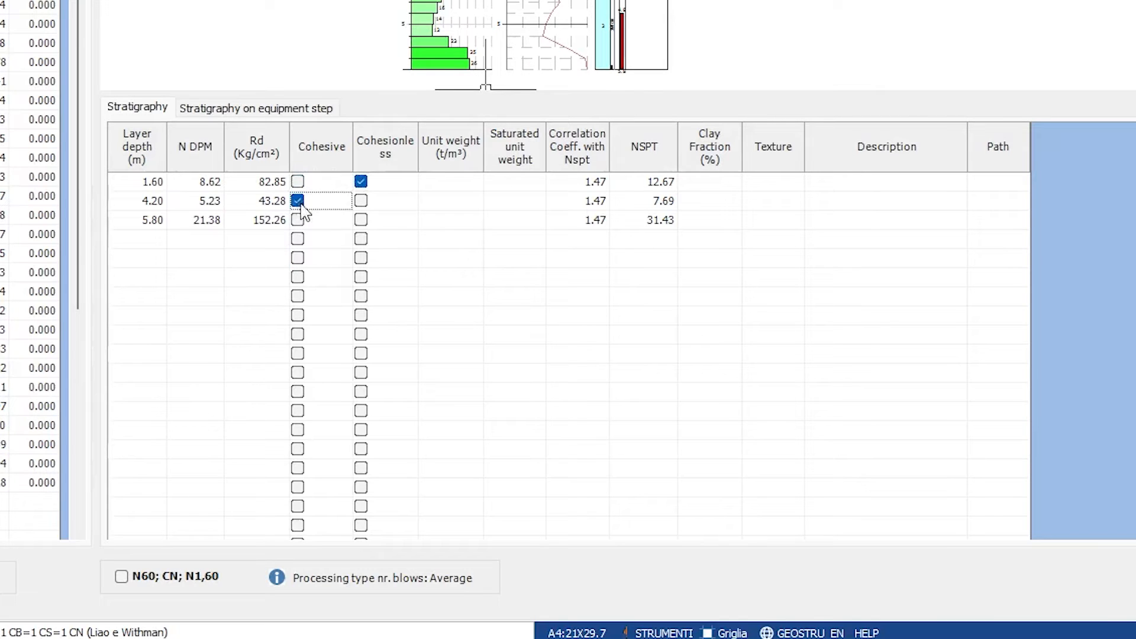
{"action": "left_click", "coordinate": [361, 200]}
{"action": "left_click", "coordinate": [360, 219]}
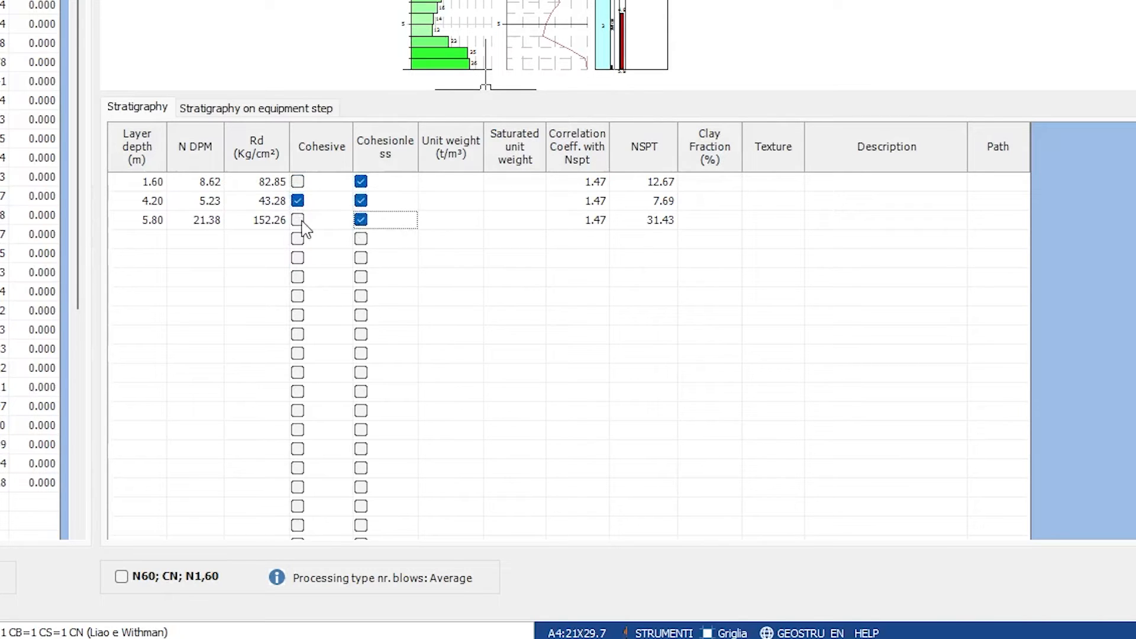
{"action": "left_click", "coordinate": [300, 222]}
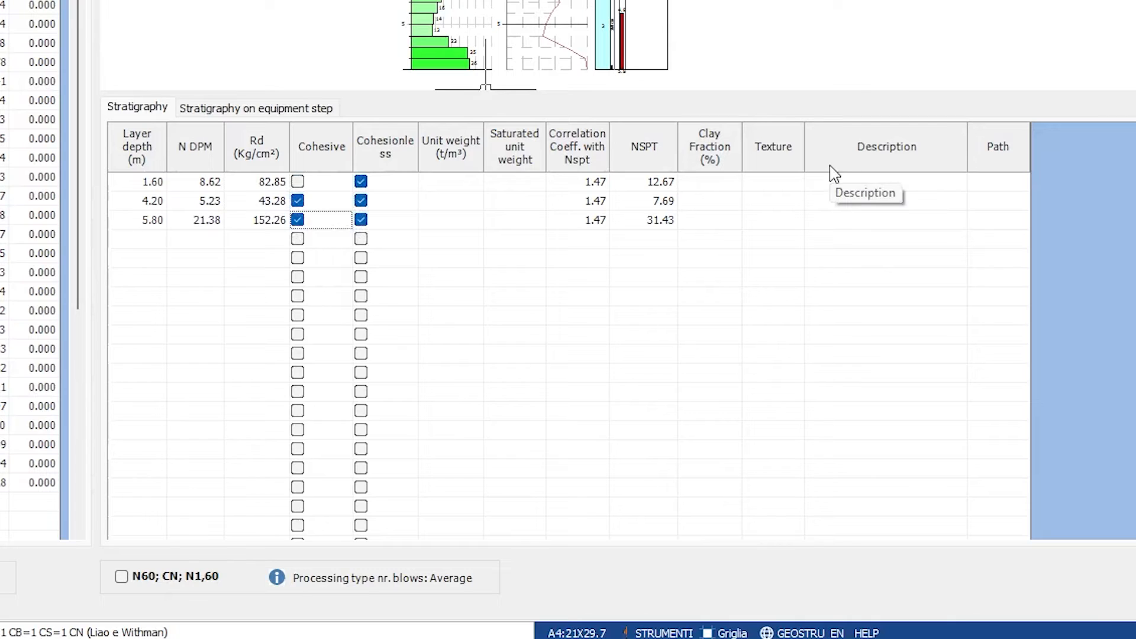
- Assign the sand texture to the first layer and the silty sand texture to the second layer
{"action": "left_click", "coordinate": [771, 184]}
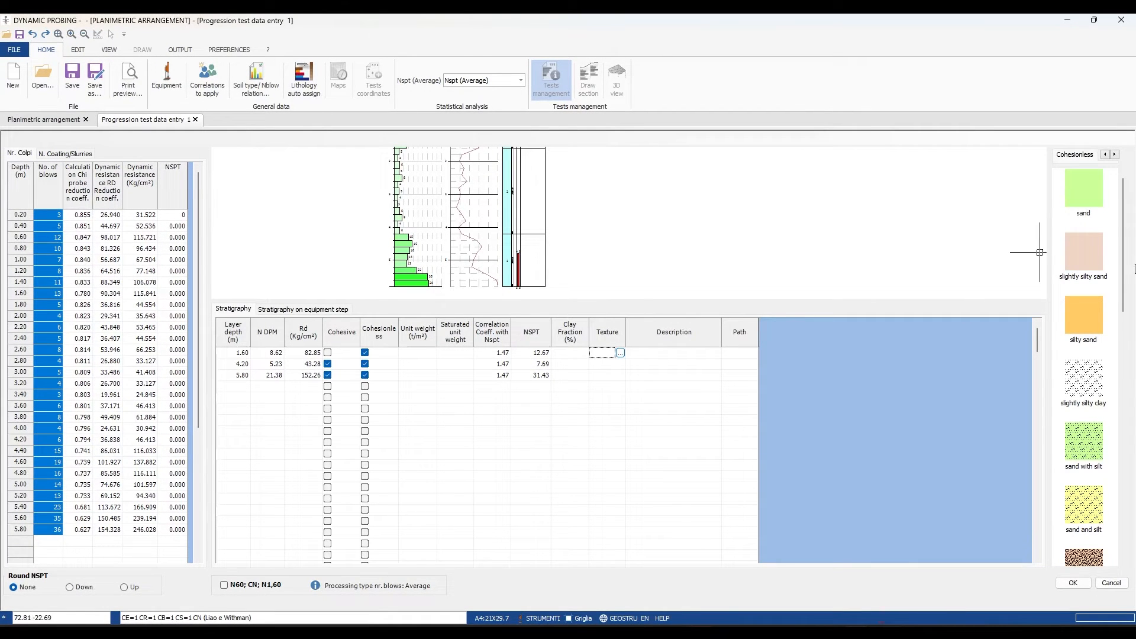
{"action": "left_click", "coordinate": [1084, 188]}
{"action": "mouse_move", "coordinate": [1083, 315]}
{"action": "left_mouse_down"}
{"action": "mouse_move", "coordinate": [758, 361]}
{"action": "mouse_move", "coordinate": [606, 365]}
{"action": "left_mouse_up"}
{"action": "scroll", "coordinate": [573, 187], "scroll_direction": "down", "scroll_amount": 2}
- Assign the clay texture from the cohesive soils to the third layer and confirm the test's data entry
{"action": "left_click", "coordinate": [1114, 155]}
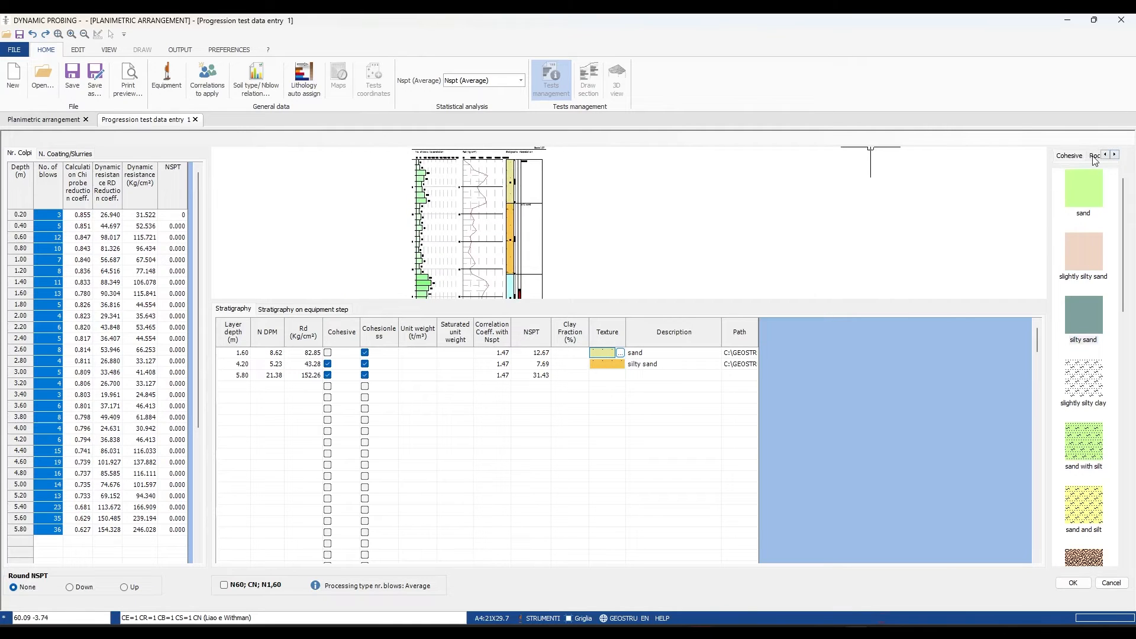
{"action": "left_click", "coordinate": [1078, 157]}
{"action": "left_click_drag", "start_coordinate": [1084, 192], "coordinate": [605, 377]}
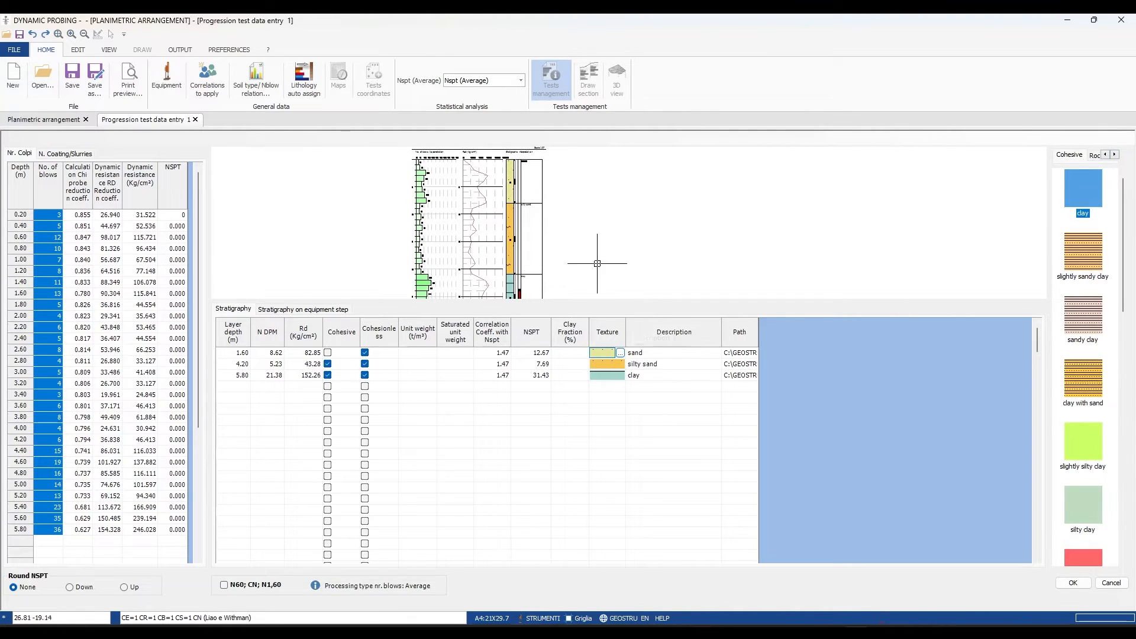
{"action": "scroll", "coordinate": [590, 253], "scroll_direction": "down", "scroll_amount": 2}
{"action": "left_click", "coordinate": [1073, 584]}
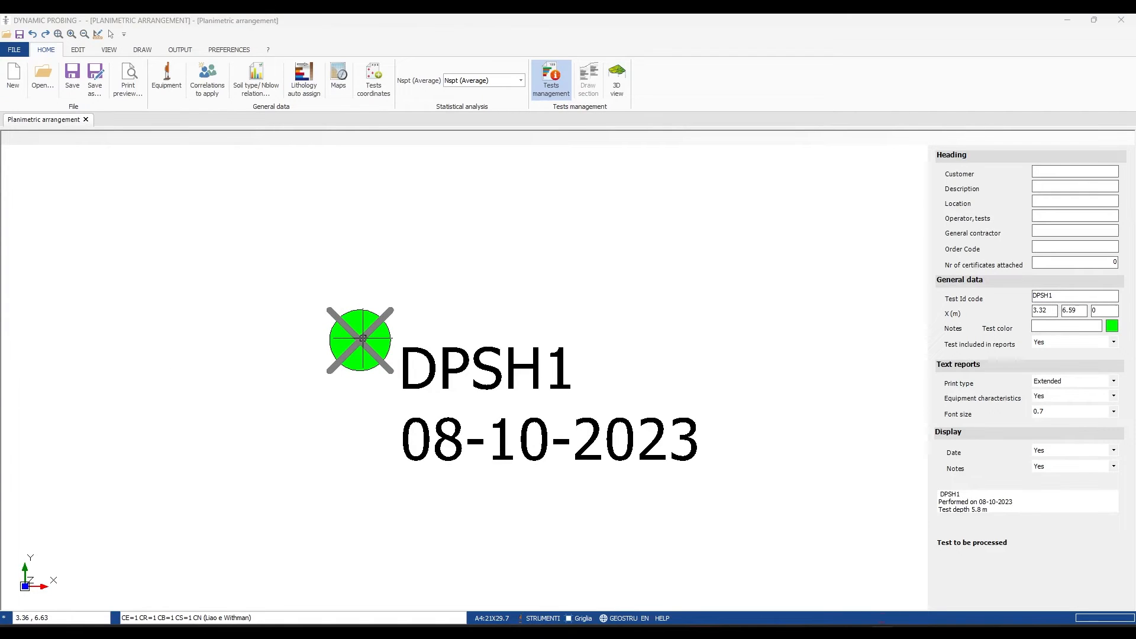
- Process test DPSH1 and review the correlation tree and the tables of its geotechnical parameter report
{"action": "right_click", "coordinate": [363, 338]}
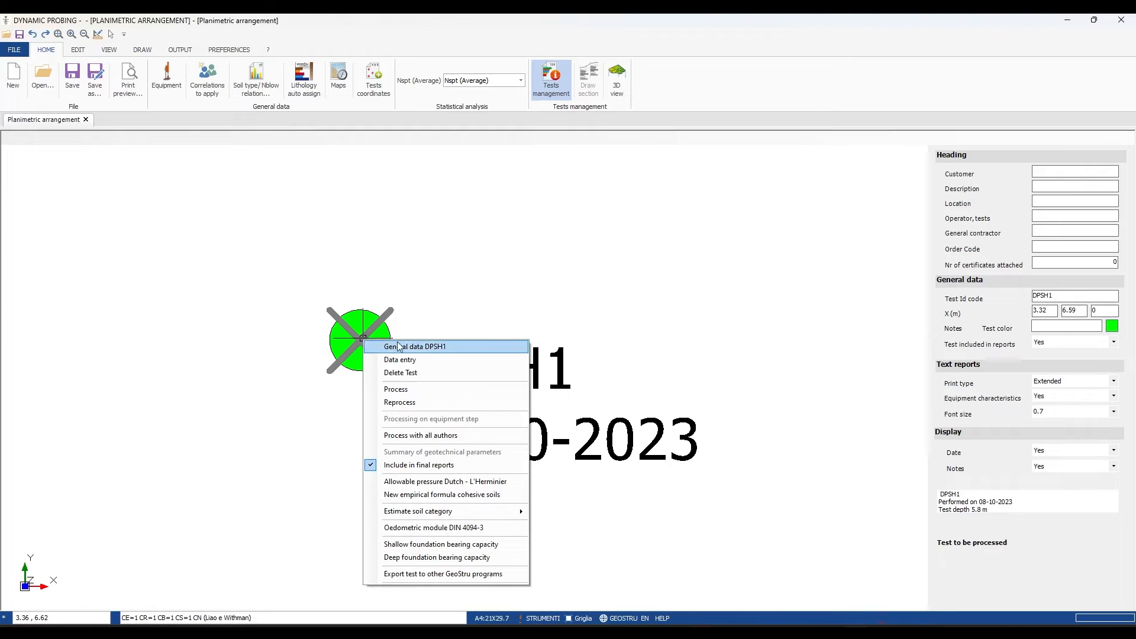
{"action": "left_click", "coordinate": [429, 390]}
{"action": "scroll", "coordinate": [658, 353], "scroll_direction": "down", "scroll_amount": 3}
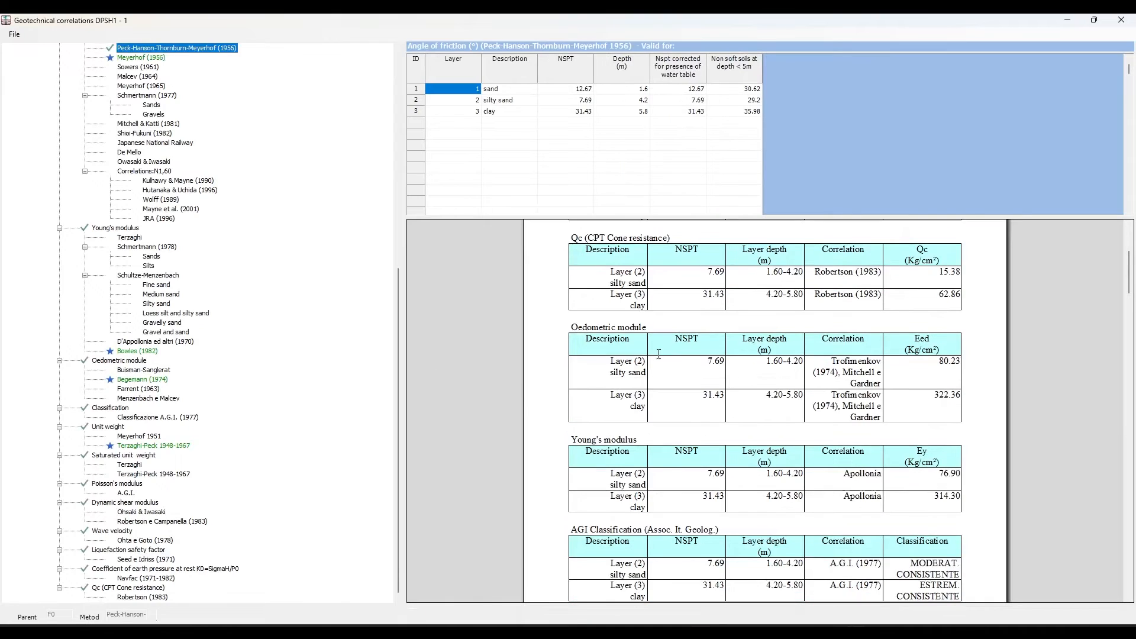
{"action": "scroll", "coordinate": [658, 354], "scroll_direction": "down", "scroll_amount": 15}
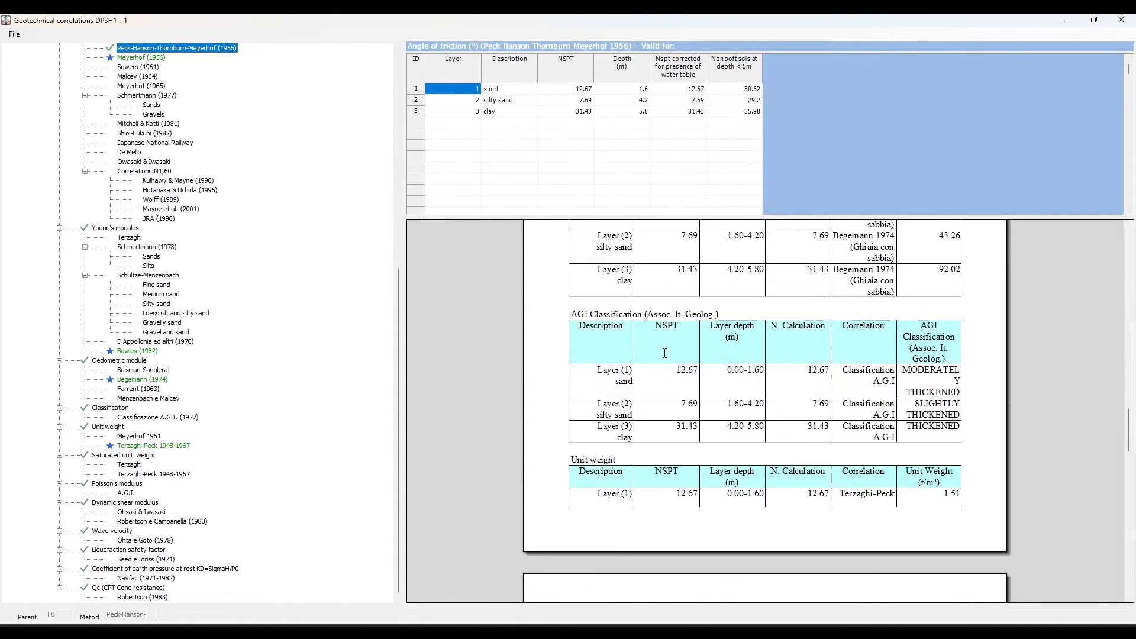
{"action": "scroll", "coordinate": [664, 354], "scroll_direction": "down", "scroll_amount": 10}
{"action": "scroll", "coordinate": [159, 186], "scroll_direction": "up", "scroll_amount": 7}
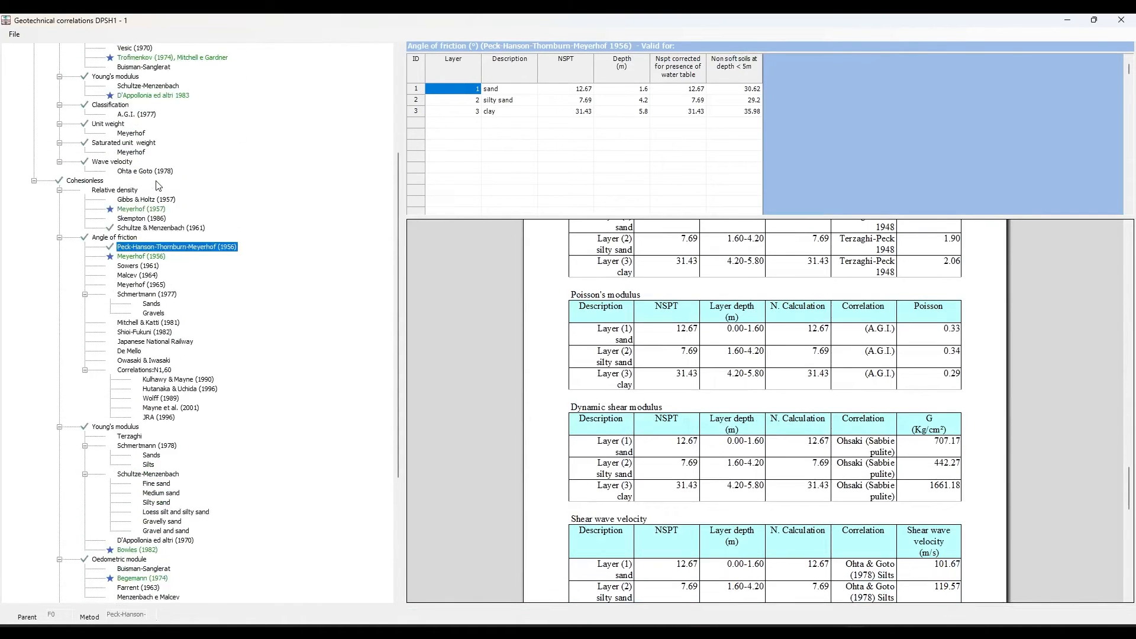
{"action": "scroll", "coordinate": [159, 185], "scroll_direction": "up", "scroll_amount": 6}
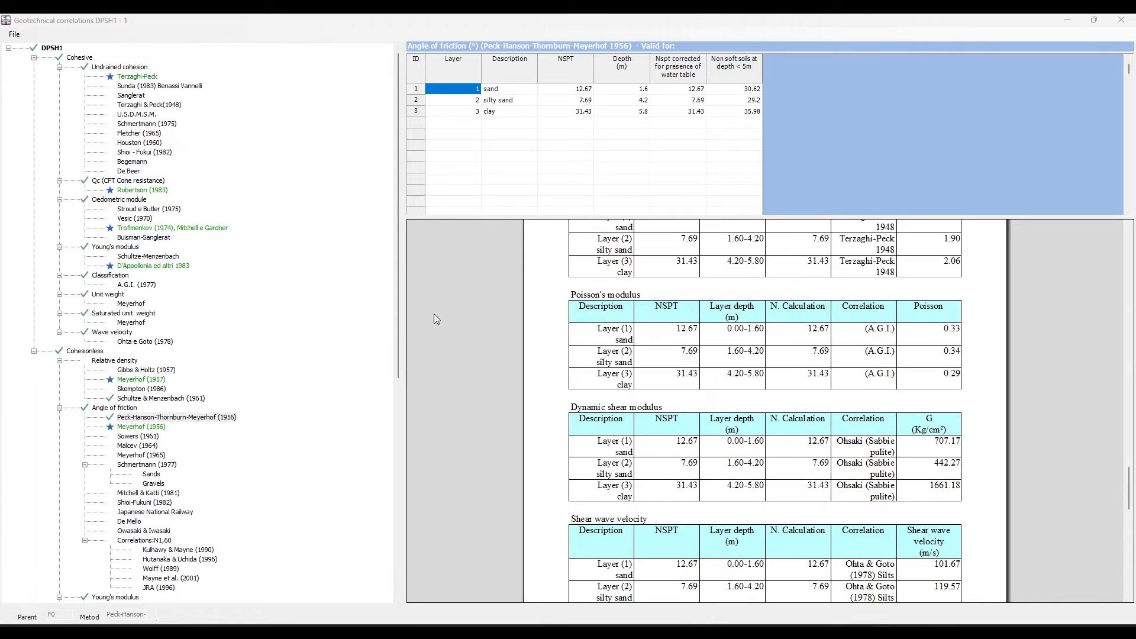
{"action": "scroll", "coordinate": [666, 319], "scroll_direction": "down", "scroll_amount": 4}
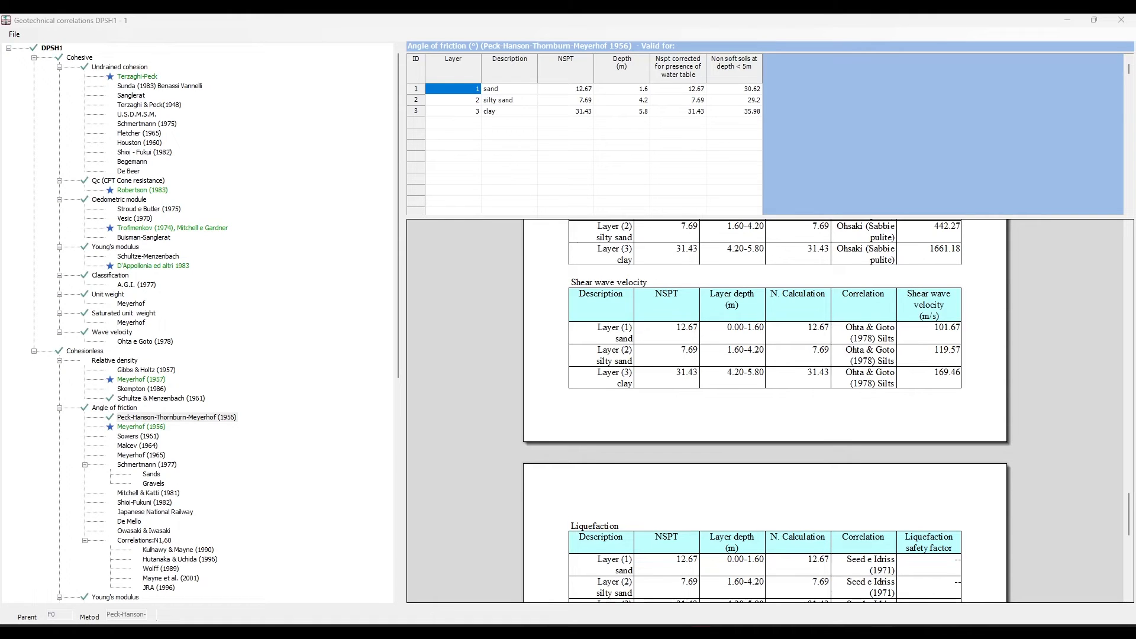
- Use the Shioi - Fukui (1982) high plasticity value of 3.14 as the clay layer's undrained cohesion in the report
{"action": "left_click", "coordinate": [139, 68]}
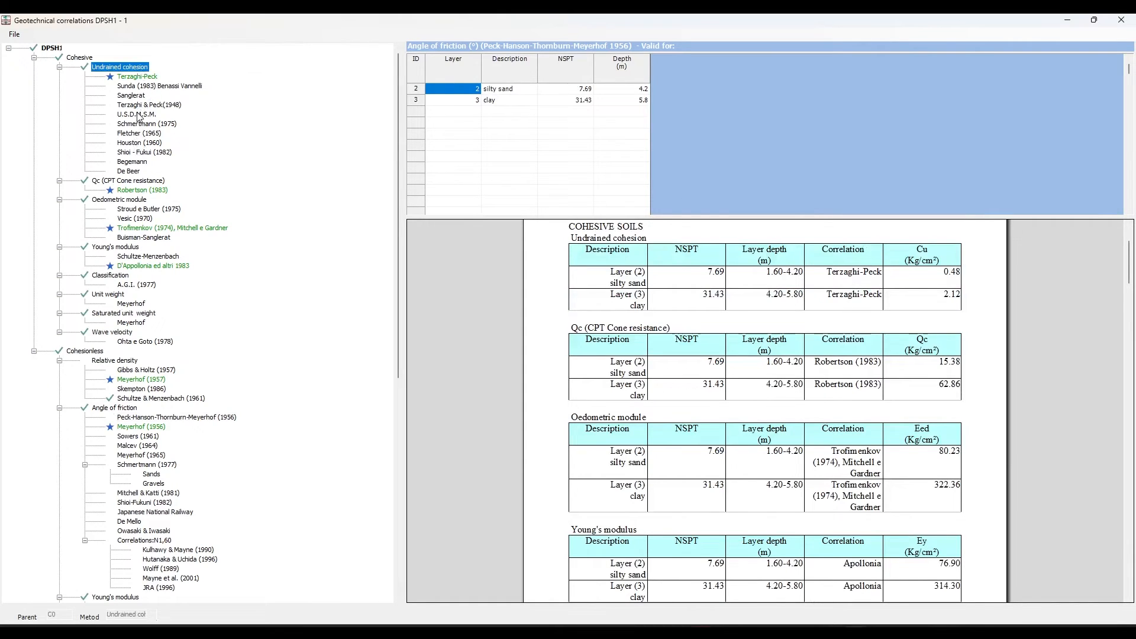
{"action": "left_click", "coordinate": [139, 152]}
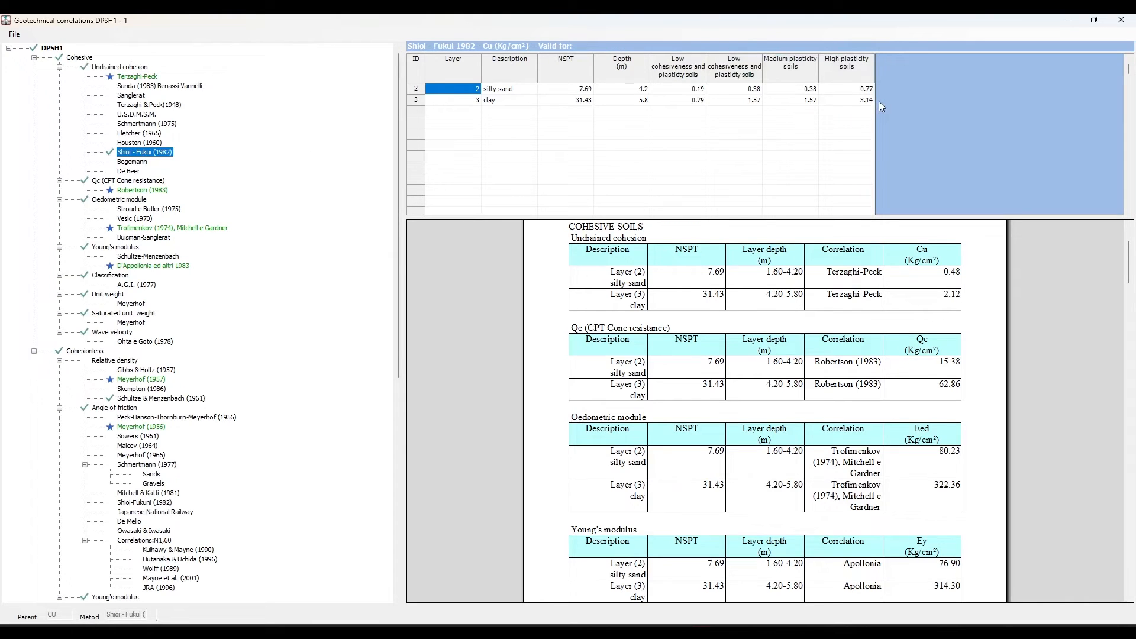
{"action": "left_click", "coordinate": [837, 102]}
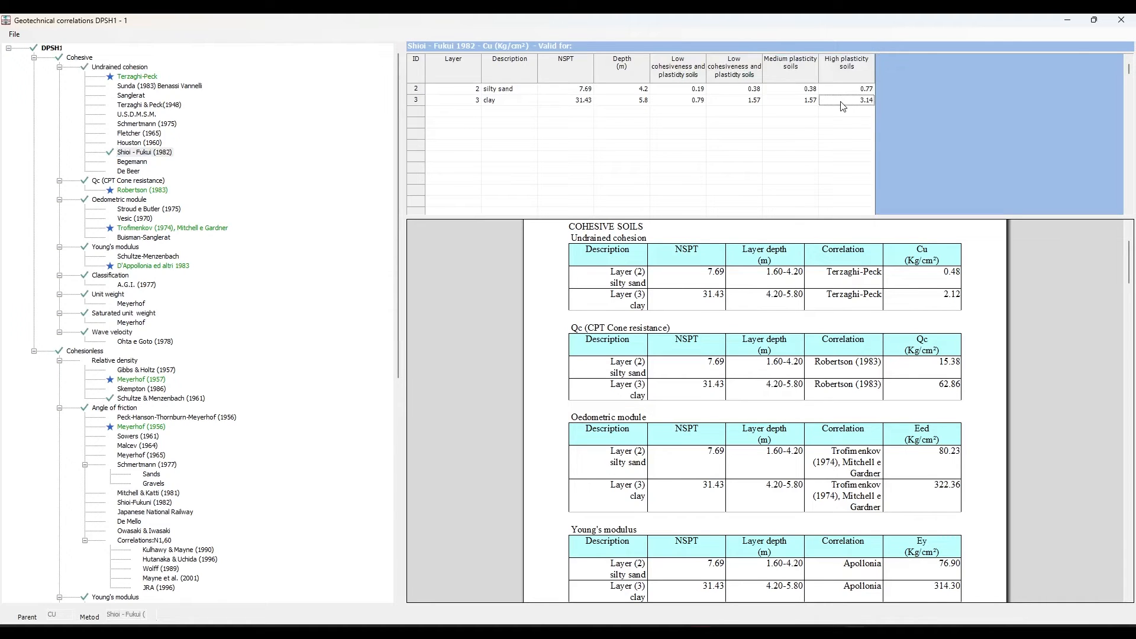
{"action": "left_click", "coordinate": [842, 102]}
{"action": "scroll", "coordinate": [878, 296], "scroll_direction": "up", "scroll_amount": 3}
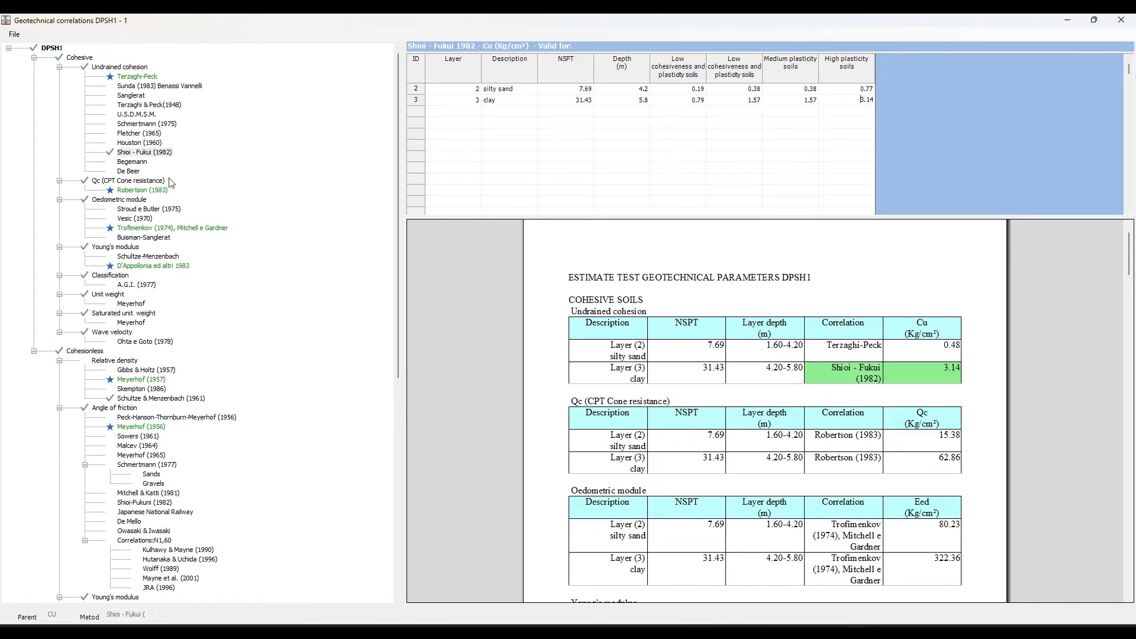
- Apply the Meyerhof cohesive unit weight of 2.19 t/m³ to the clay layer in the report
{"action": "left_click", "coordinate": [129, 303]}
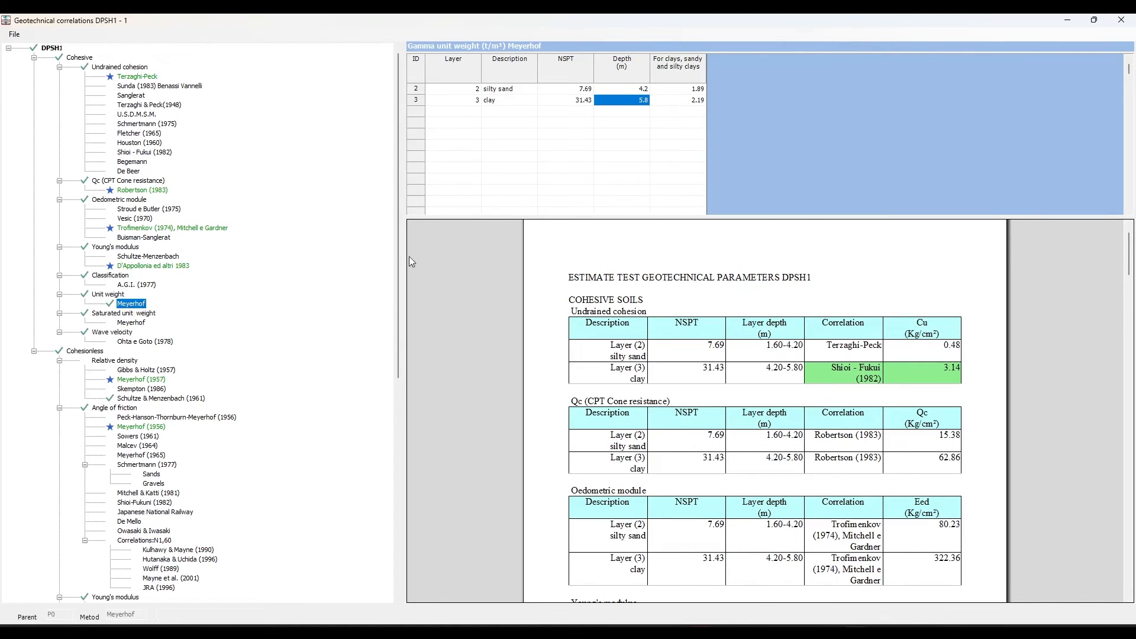
{"action": "left_click", "coordinate": [697, 107]}
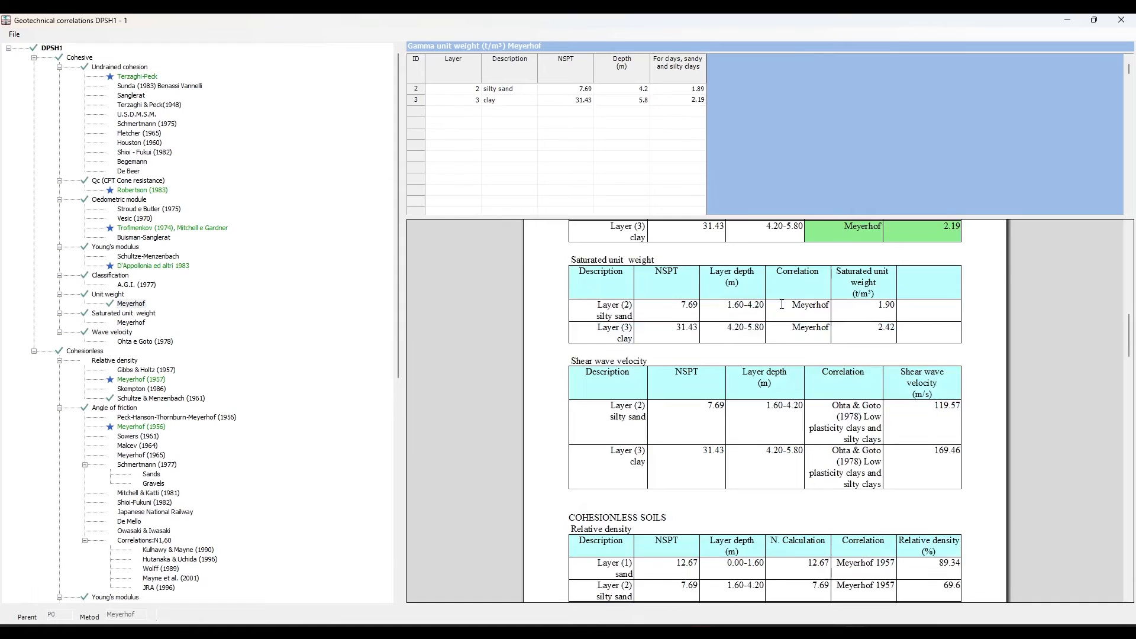
{"action": "scroll", "coordinate": [780, 304], "scroll_direction": "up", "scroll_amount": 3}
{"action": "left_click", "coordinate": [14, 34]}
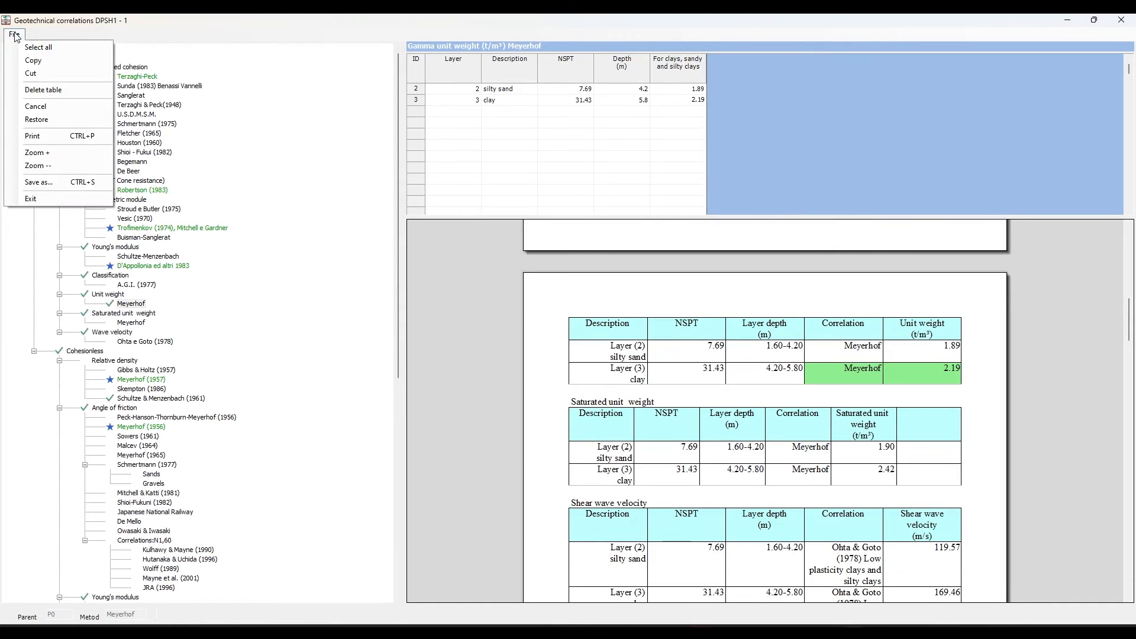
{"action": "left_click", "coordinate": [33, 138]}
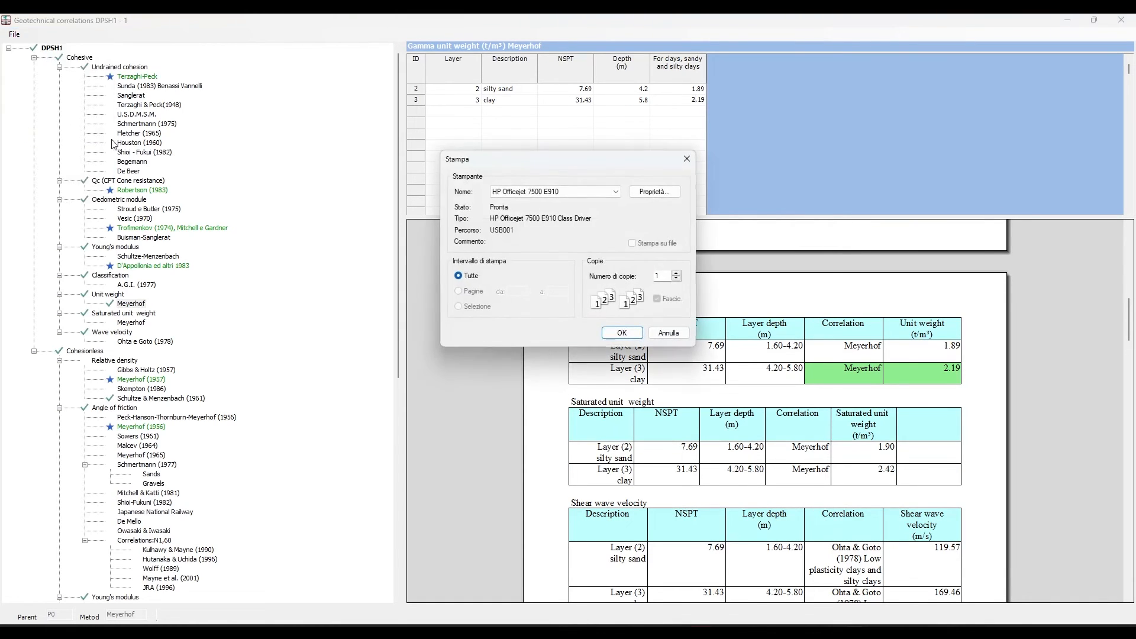
{"action": "left_click", "coordinate": [668, 333]}
- Minimize the geotechnical correlations window and start the processing by author export from the planimetric arrangement
{"action": "left_click", "coordinate": [1068, 21]}
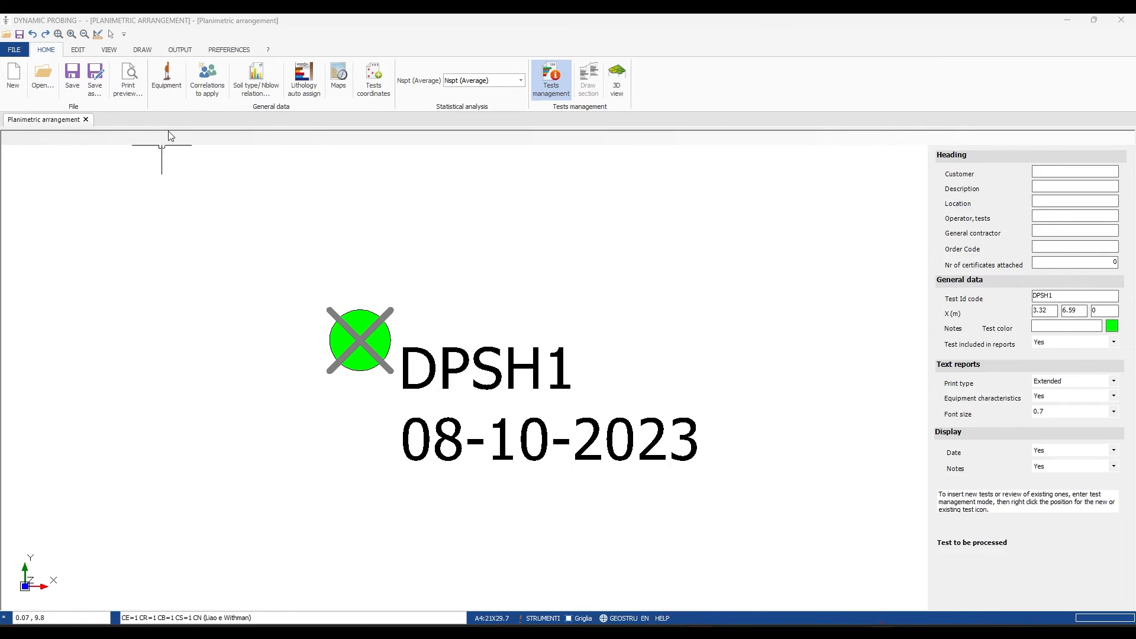
{"action": "left_click", "coordinate": [184, 51]}
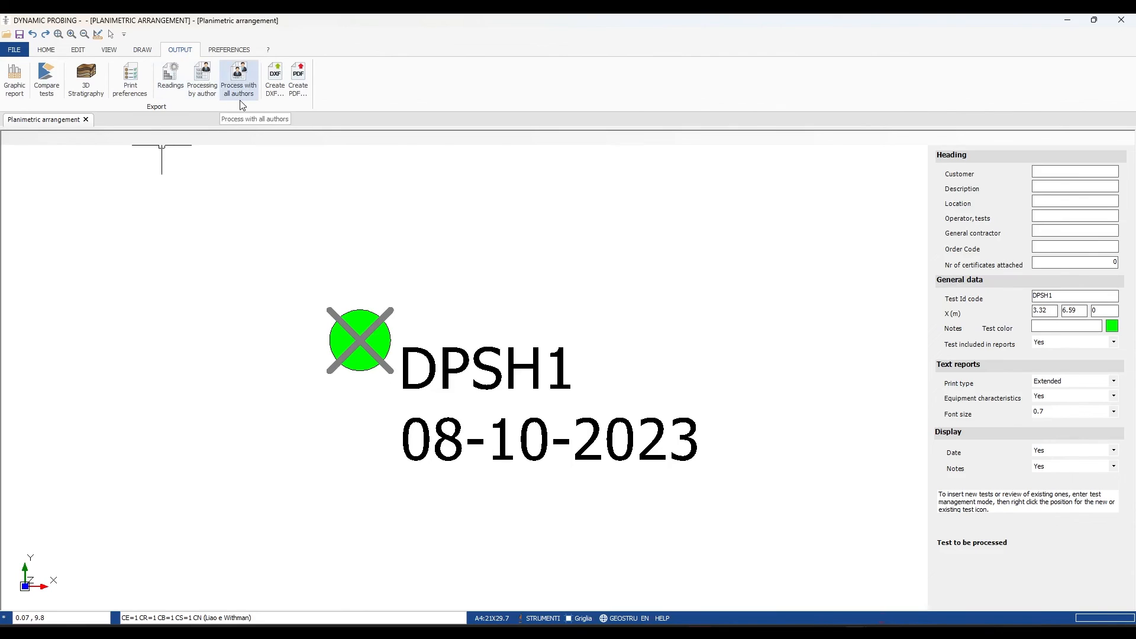
{"action": "left_click", "coordinate": [214, 79]}
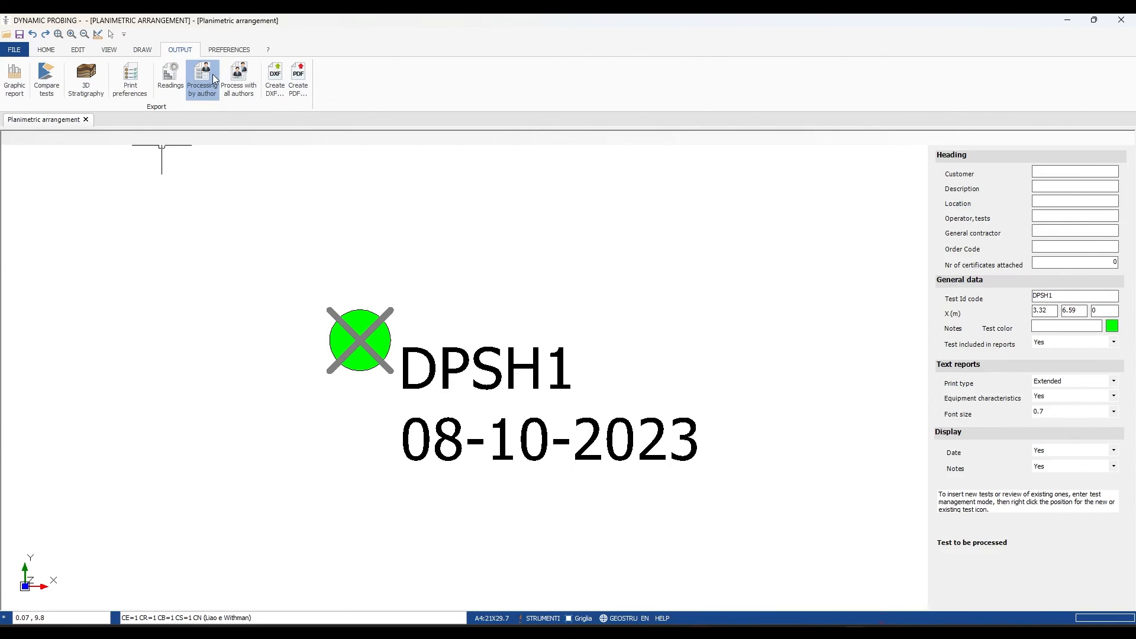